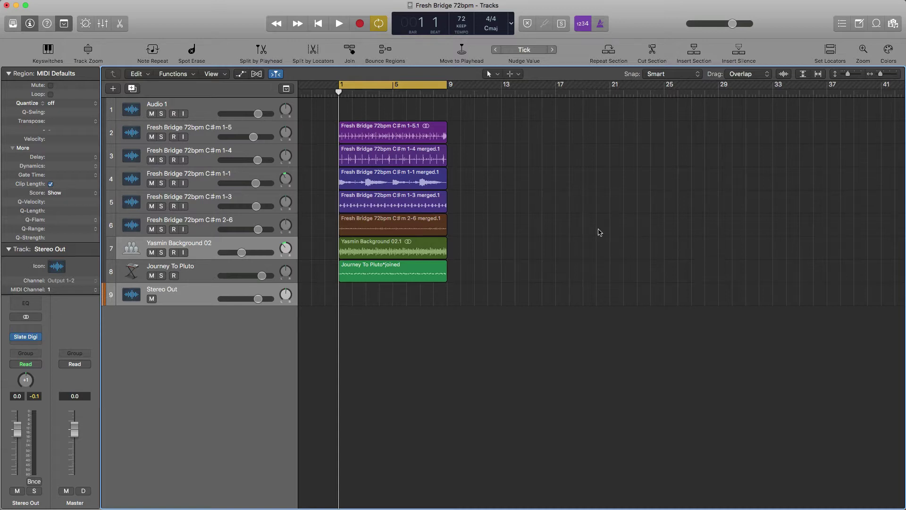
Play back the eight-bar loop at bars 1–9 and repeat that section twice so the arrangement runs to bar 25
key("space")
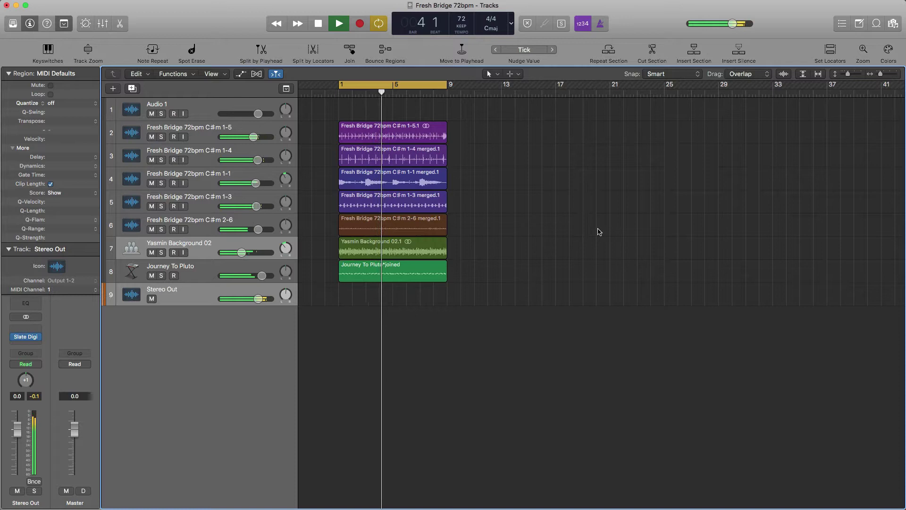
key("space")
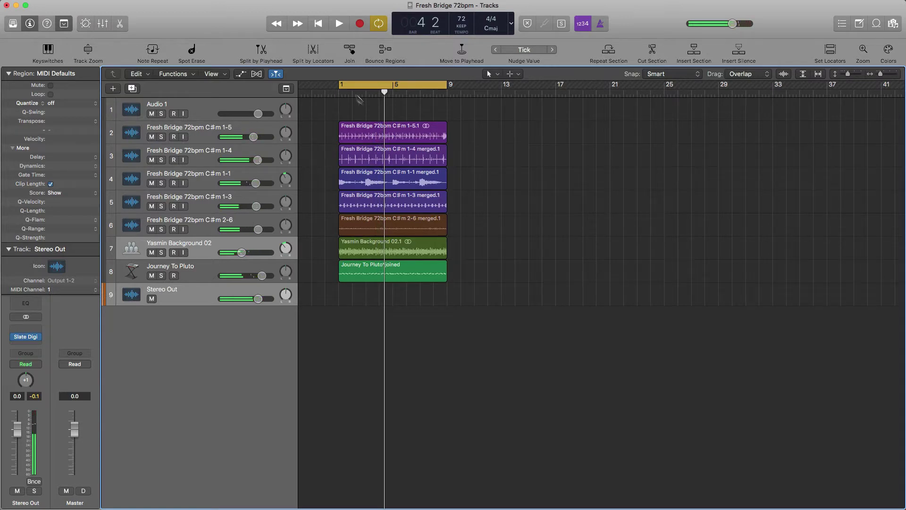
left_click(609, 52)
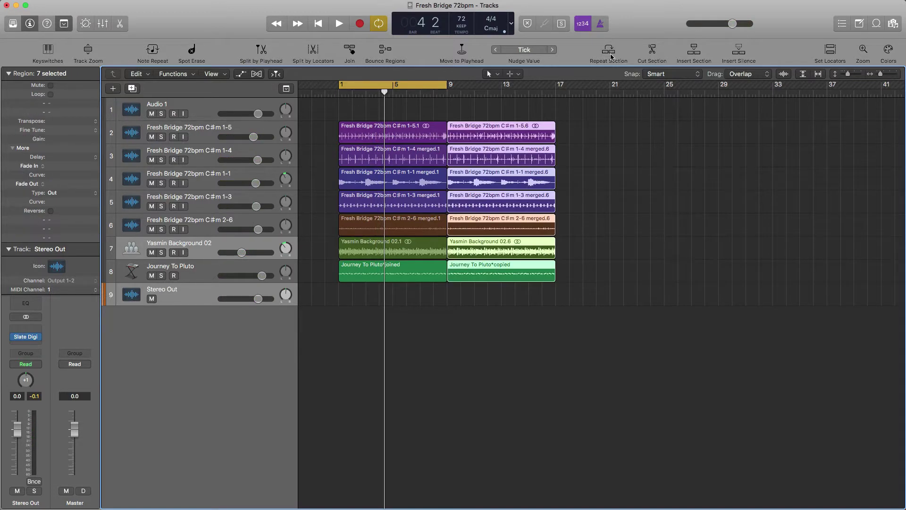
left_click(611, 56)
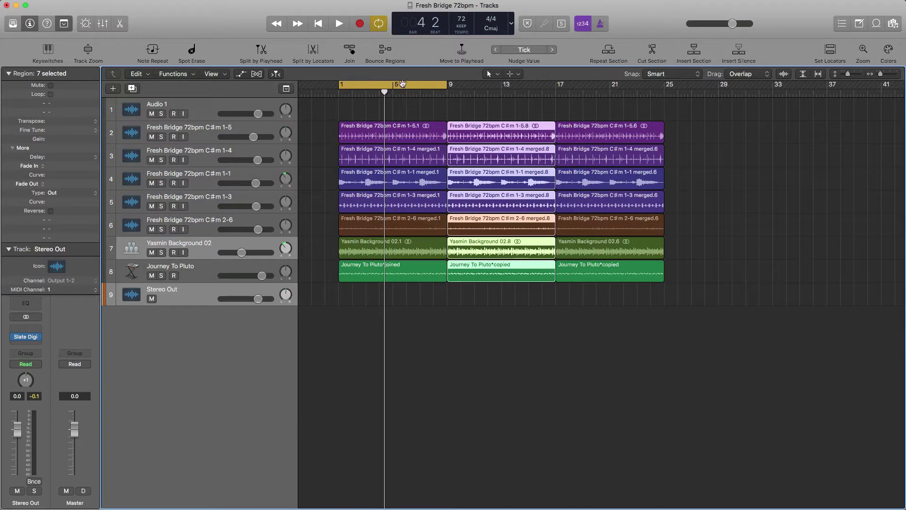
Extend the cycle range to bars 1–17 and delete the first-section regions on the 2-6, Yasmin Background 02 and Journey To Pluto tracks
left_click_drag(447, 85, 555, 84)
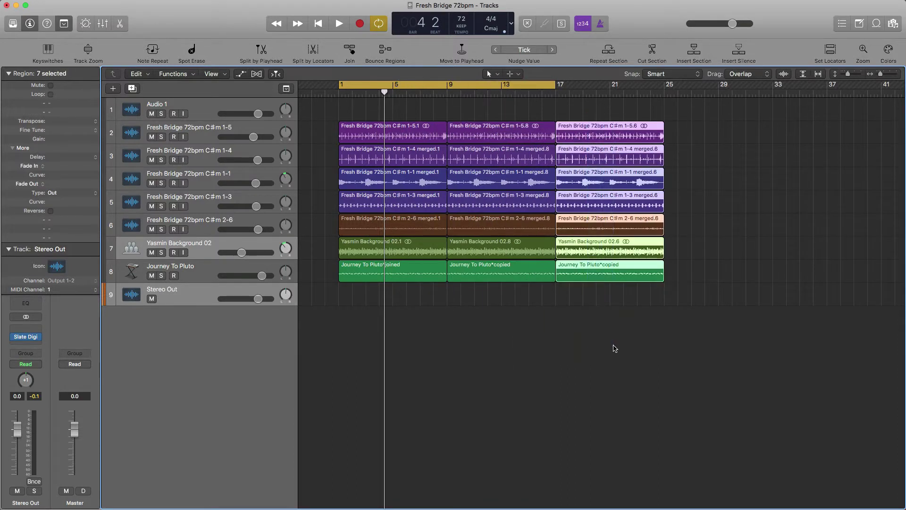
left_click_drag(387, 111, 510, 349)
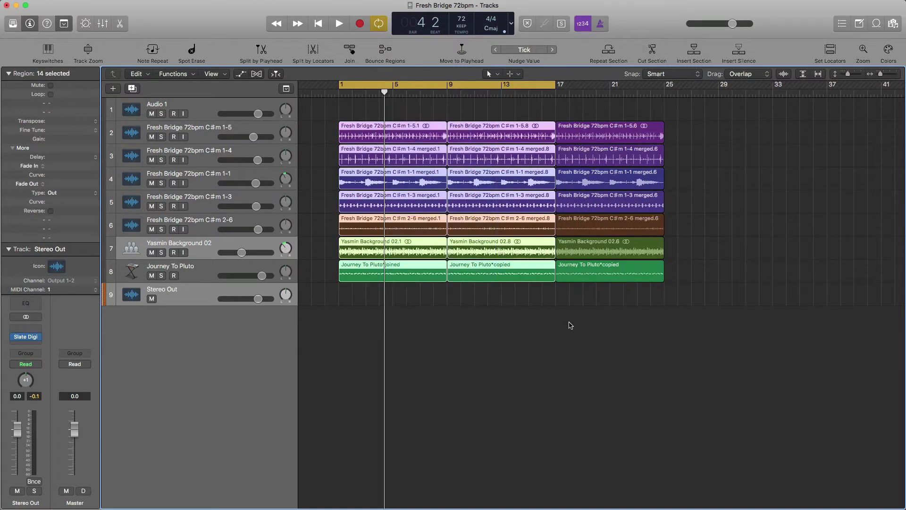
key("space")
left_click(356, 314)
key("space")
left_click_drag(377, 309, 398, 235)
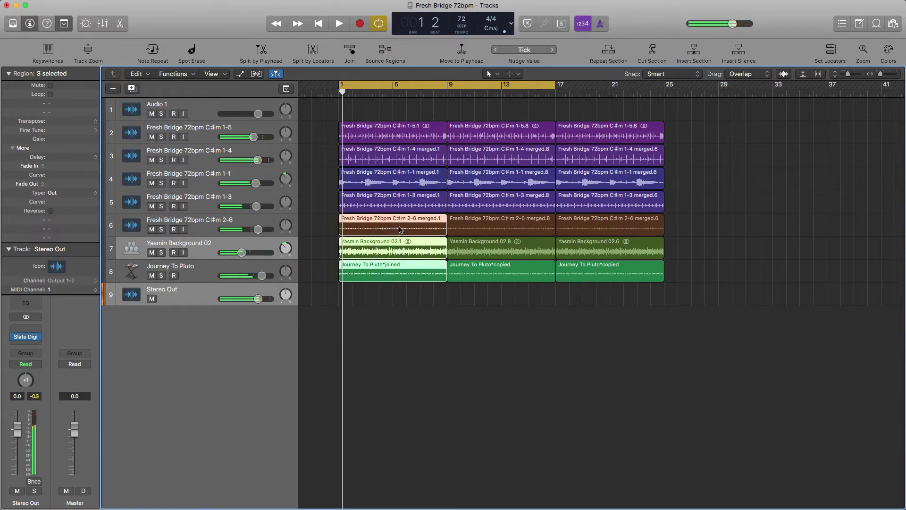
key("Delete")
key("space")
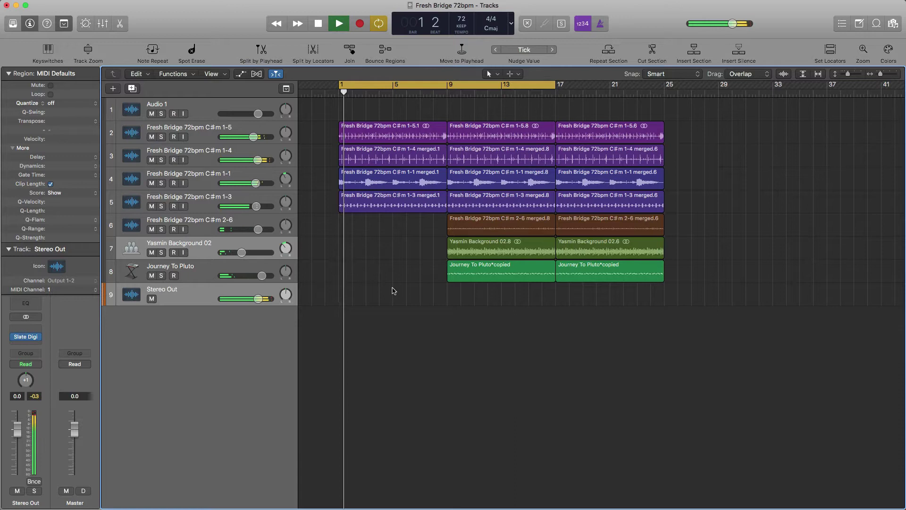
Move the cycle range to bars 9–25 and delete the Yasmin Background 02 and Journey To Pluto regions at bars 9–17
left_click_drag(396, 85, 496, 86)
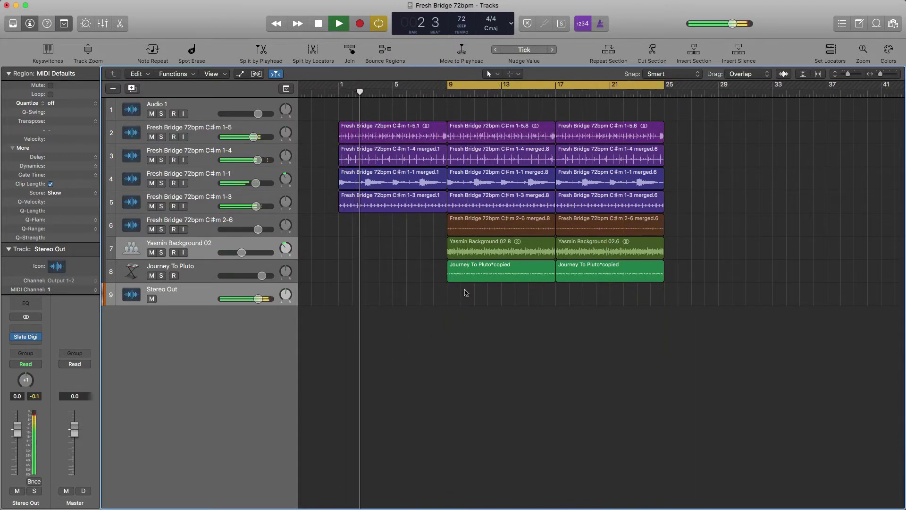
key("space")
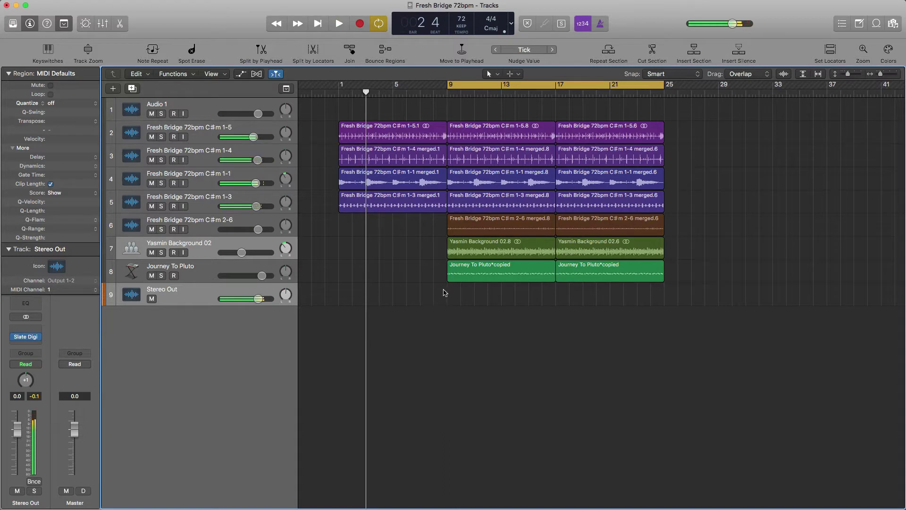
left_click_drag(444, 293, 464, 253)
key("shift+Return")
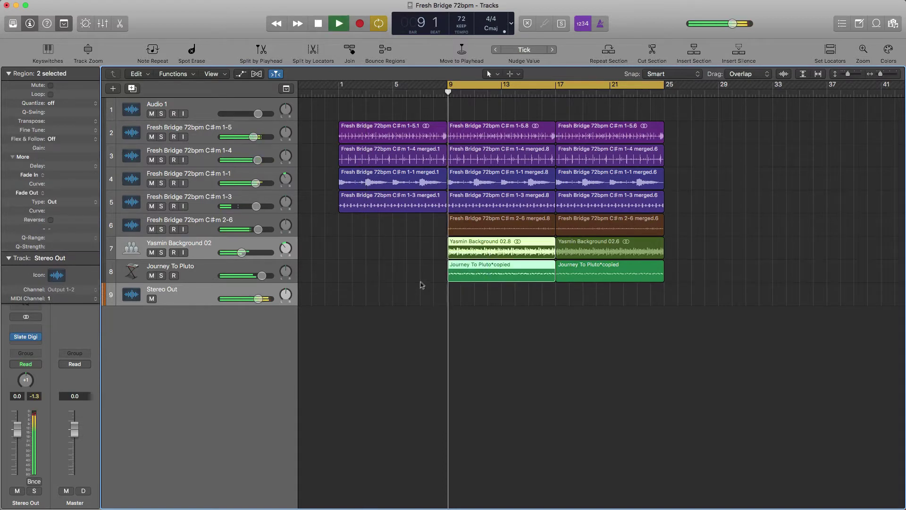
key("Delete")
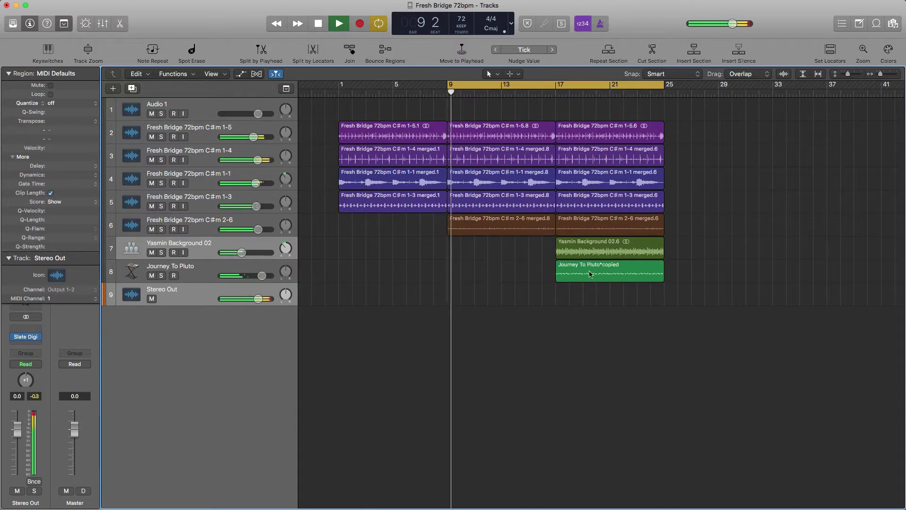
Copy the Journey To Pluto region from bar 17 to bar 9 and delete the 2-6 region at bars 9–17
left_click_drag(591, 272, 482, 272)
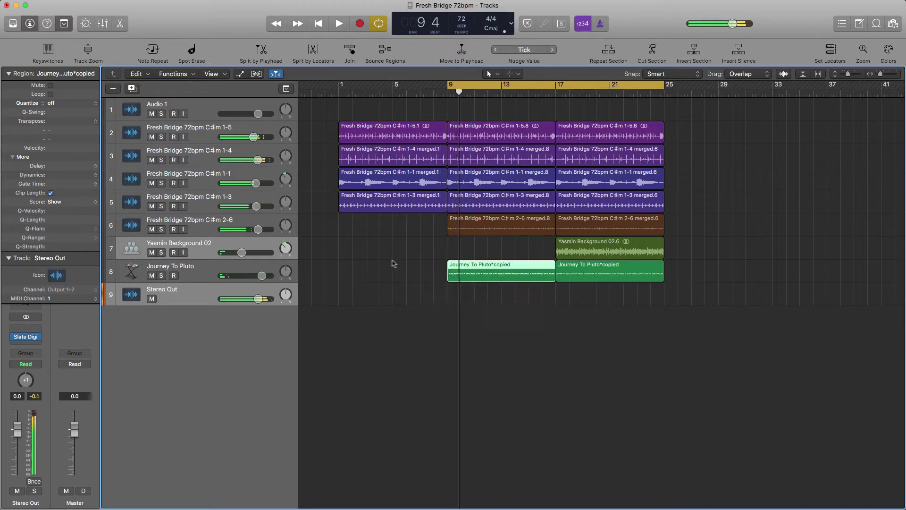
left_click(489, 229)
key("Delete")
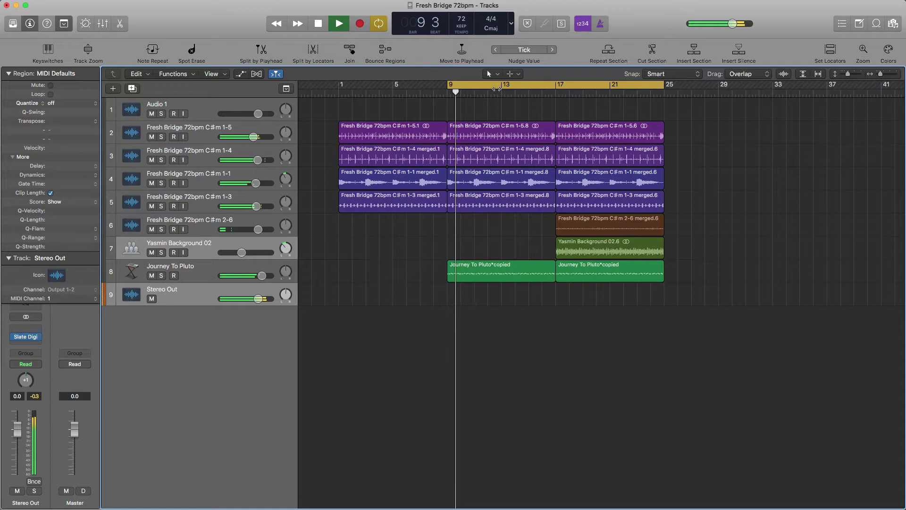
mouse_move(487, 88)
left_mouse_down()
mouse_move(534, 88)
mouse_move(487, 88)
left_mouse_up()
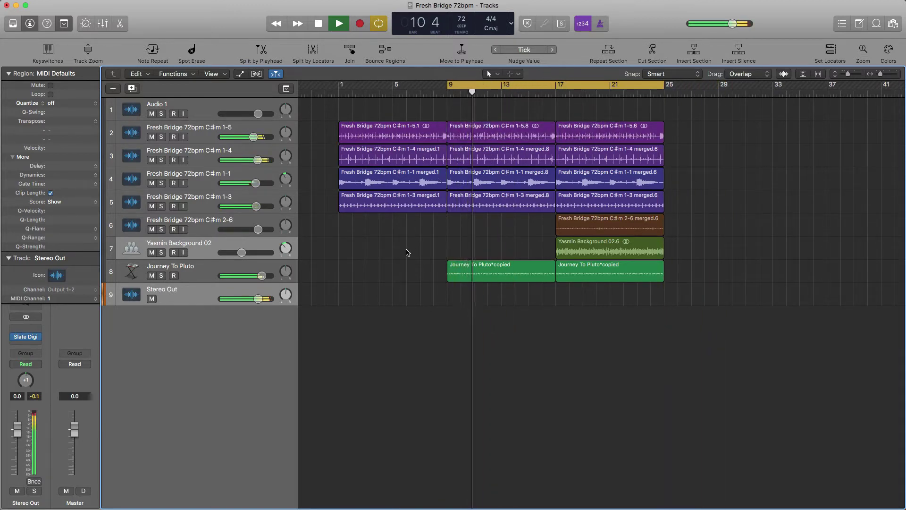
key("space")
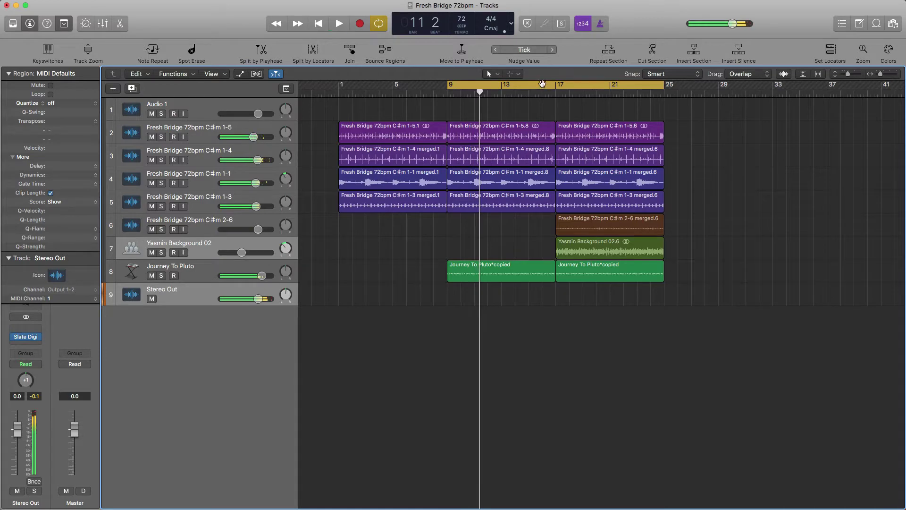
Move the cycle range to bars 16–32 and mute the last beat before bar 17 on the 1-1 and 1-3 tracks
left_click_drag(553, 94, 647, 94)
key("space")
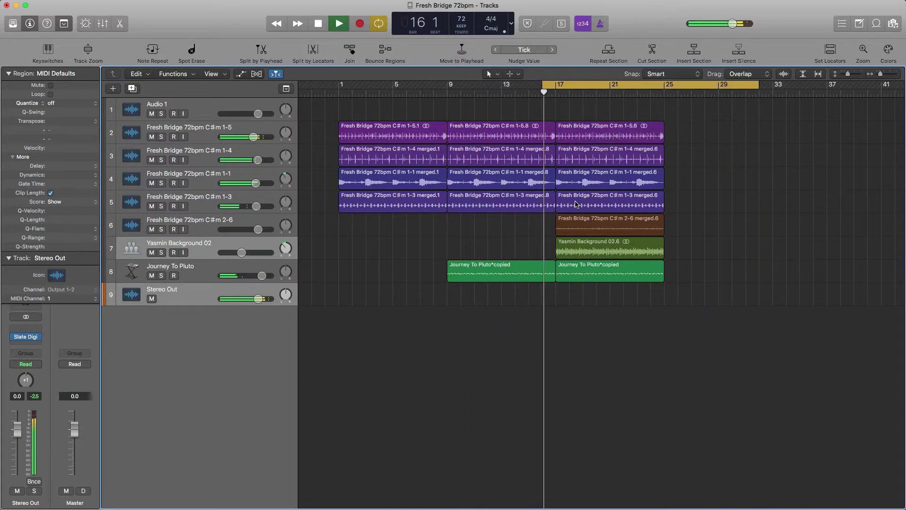
left_click_drag(630, 311, 528, 109)
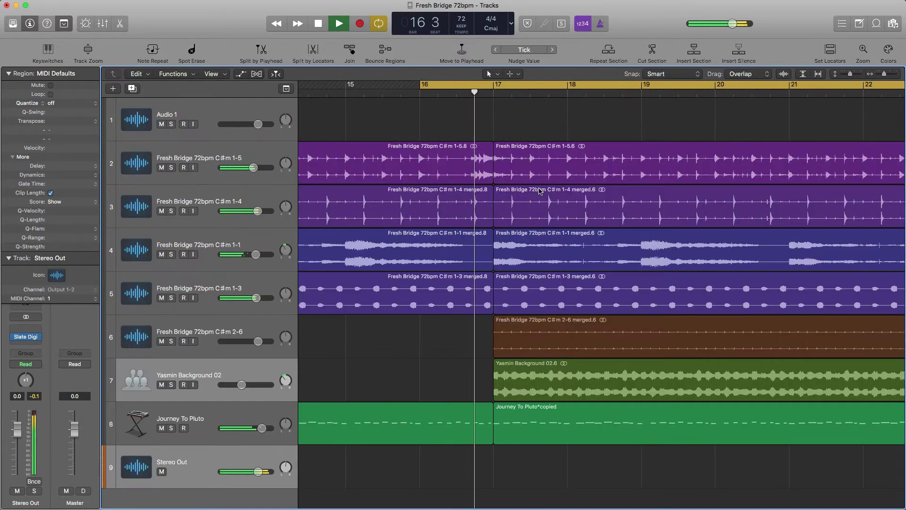
left_click_drag(494, 304, 481, 258)
key("space")
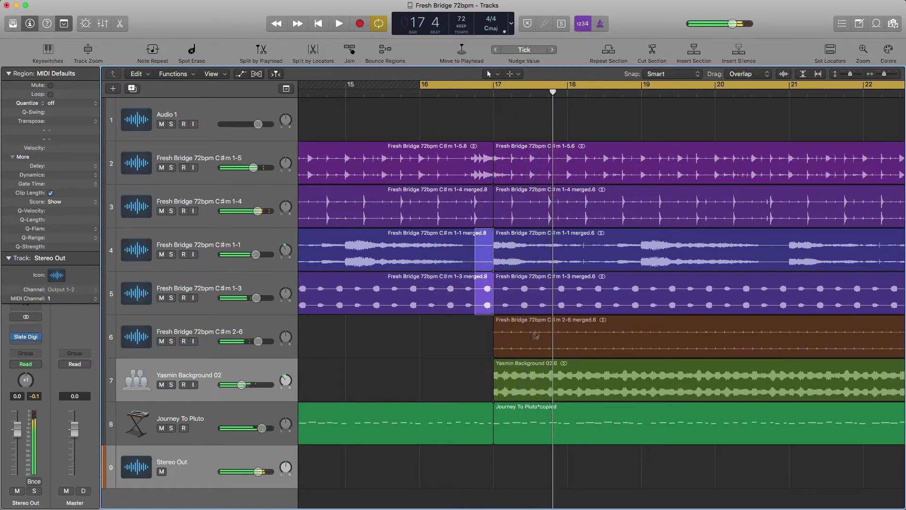
key("m")
key("space")
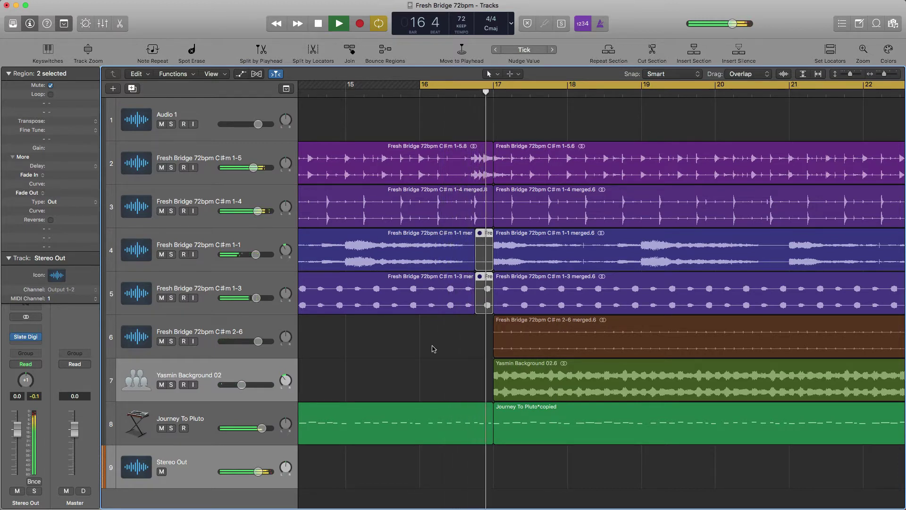
key("space")
Split off and mute the last beat before bar 17 of the Journey To Pluto region, using the Split option for crossing notes
left_click_drag(493, 422, 474, 423)
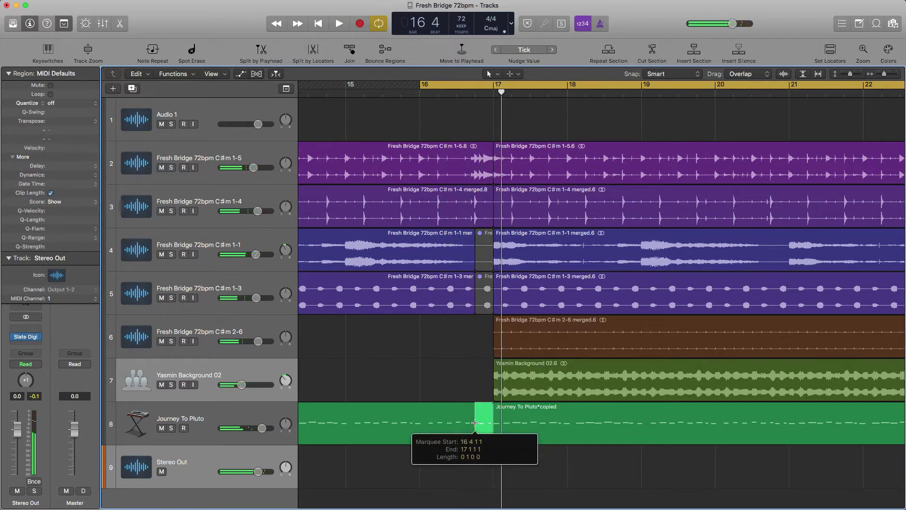
key("super+t")
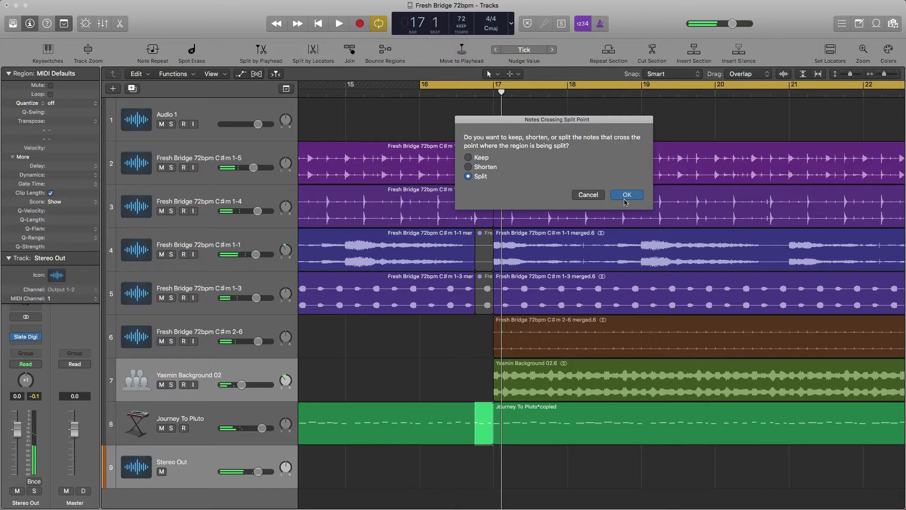
left_click(626, 195)
key("space")
key("z")
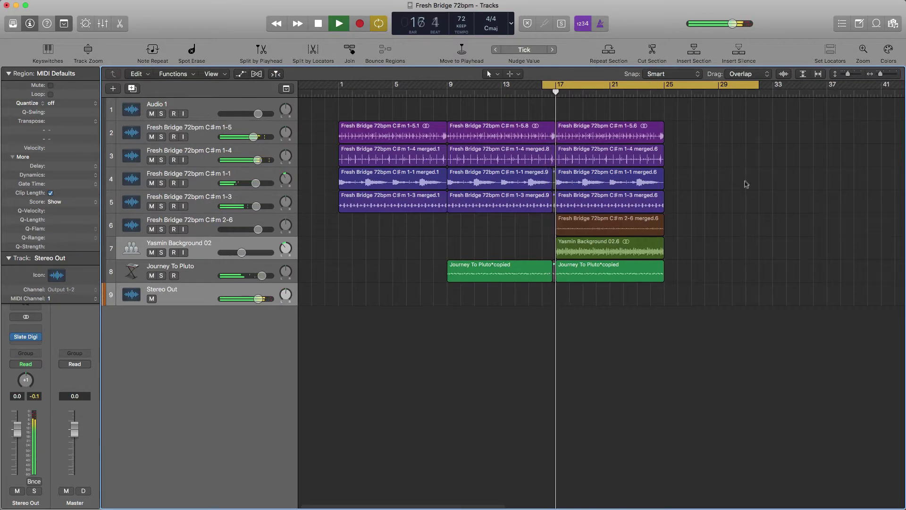
key("c")
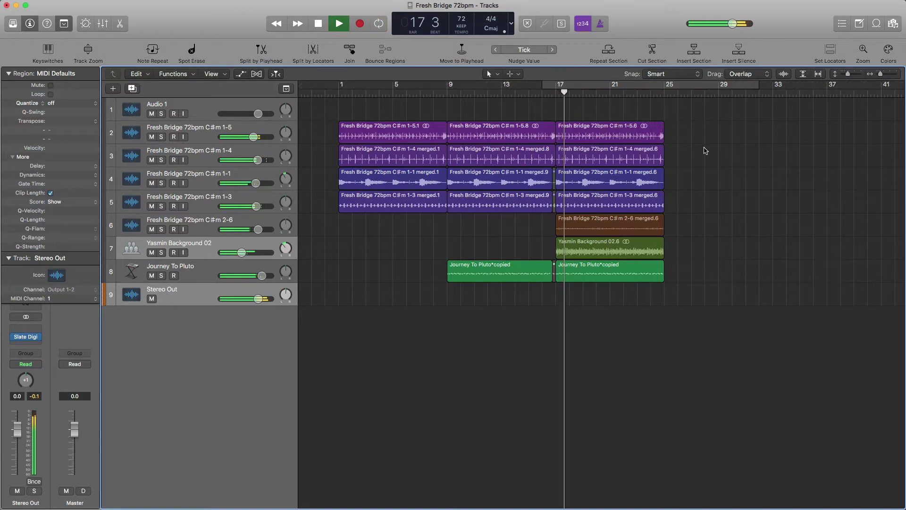
key("space")
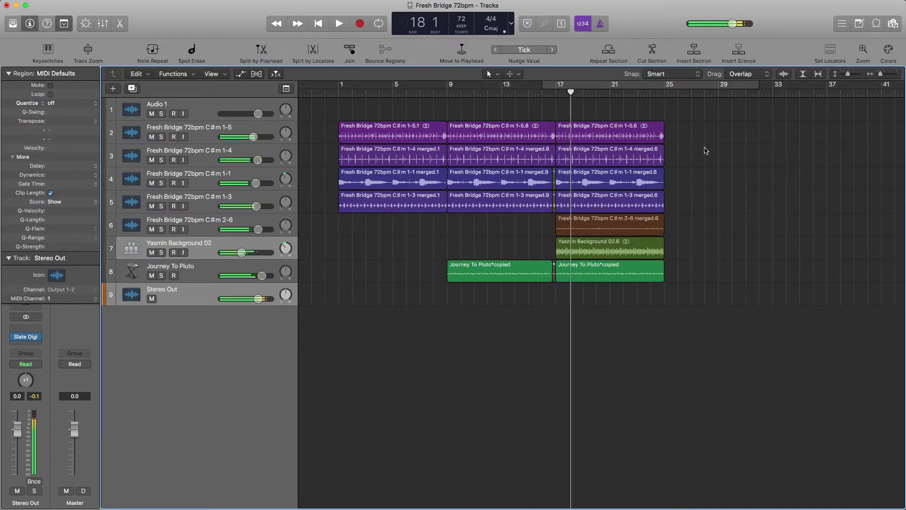
Set the cycle range to bars 1–25 around all regions and repeat that section three times
left_click_drag(699, 309, 667, 87)
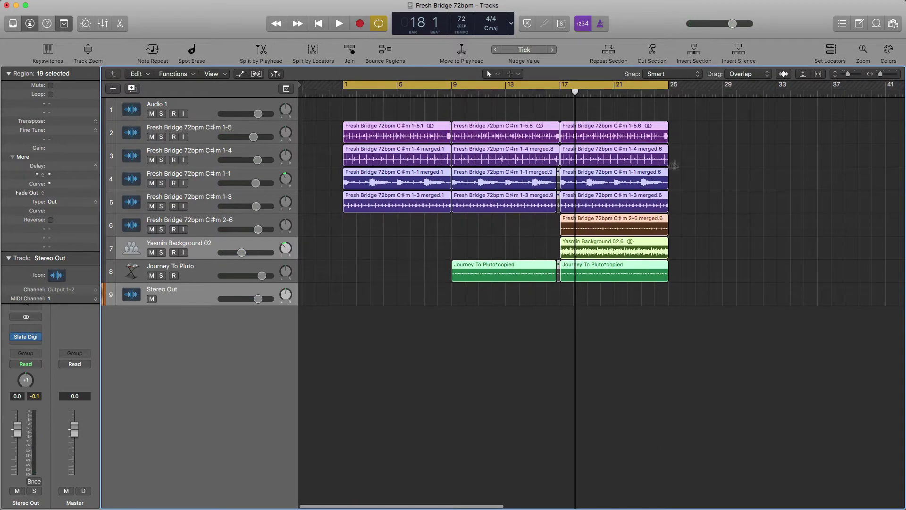
left_click(608, 51)
scroll(597, 124, "down", 5)
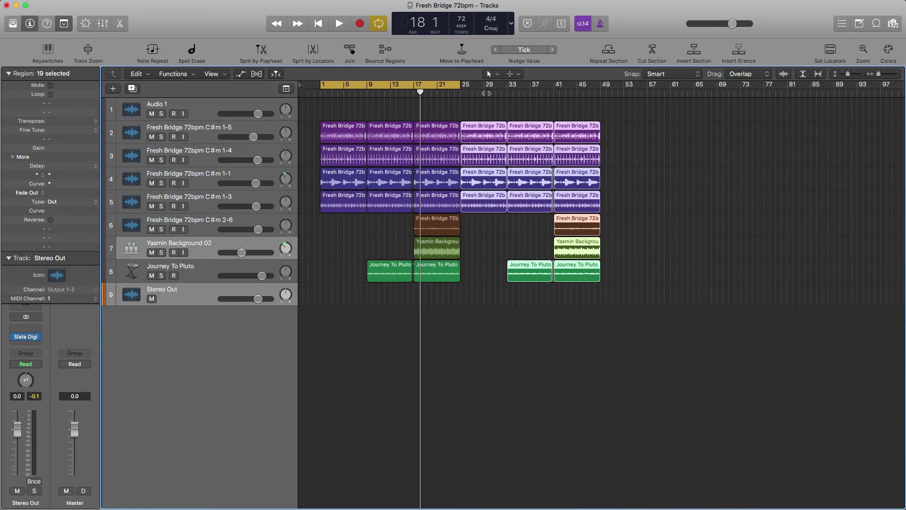
left_click(613, 55)
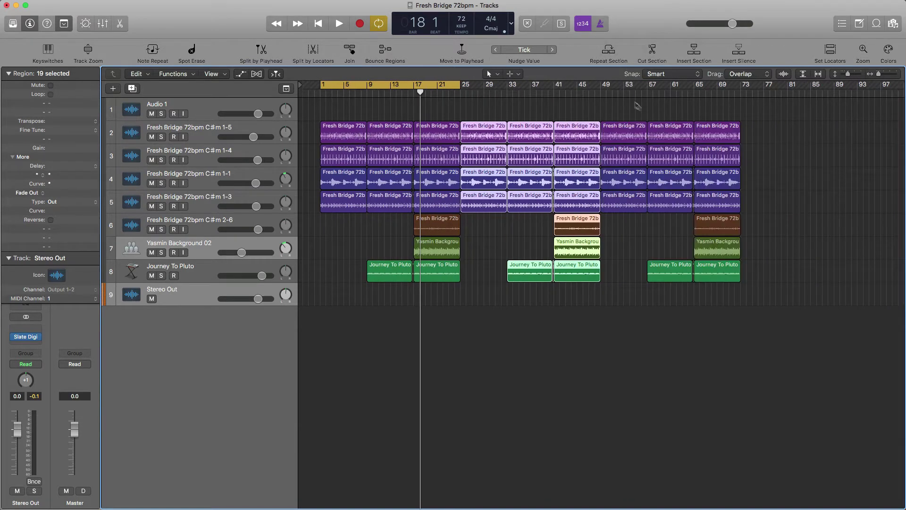
left_click(609, 57)
left_click(623, 110)
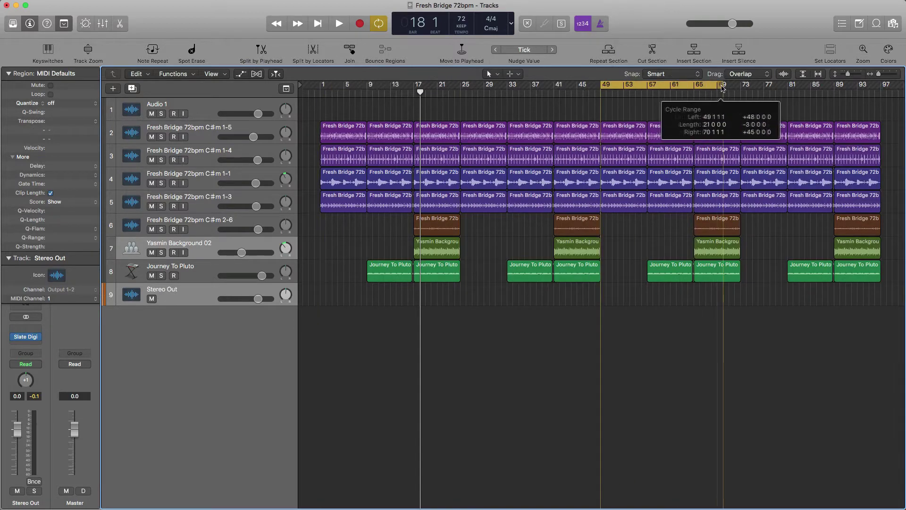
Set the cycle range to bars 49–73 and copy the Journey To Pluto region from bar 57 to bar 49
left_click_drag(603, 87, 739, 89)
key("space")
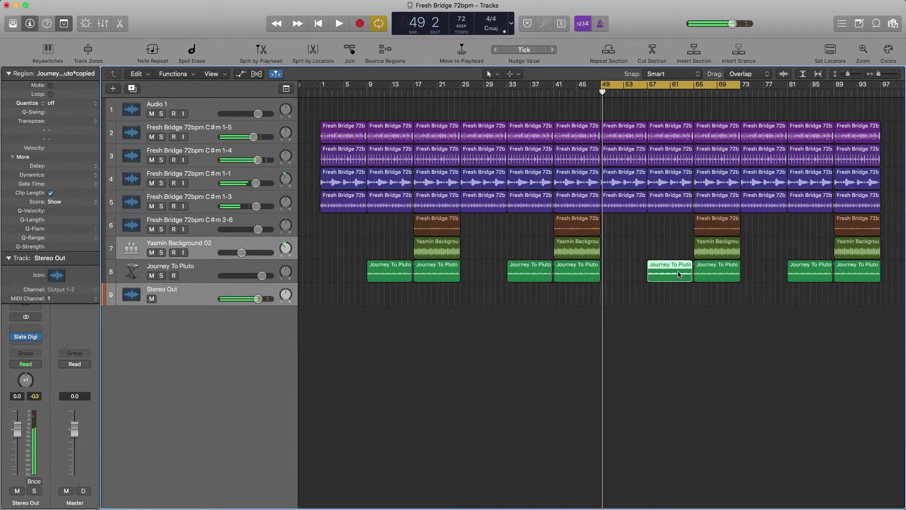
left_click_drag(679, 274, 633, 275)
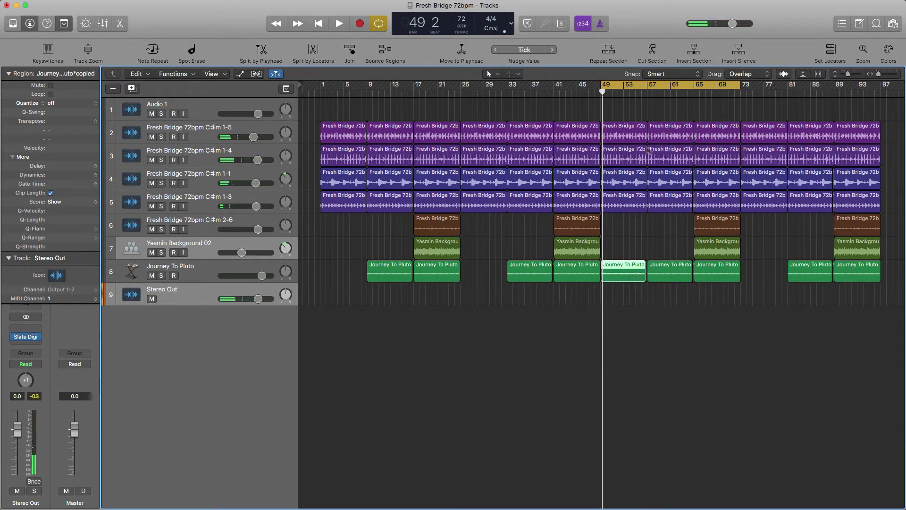
key("space")
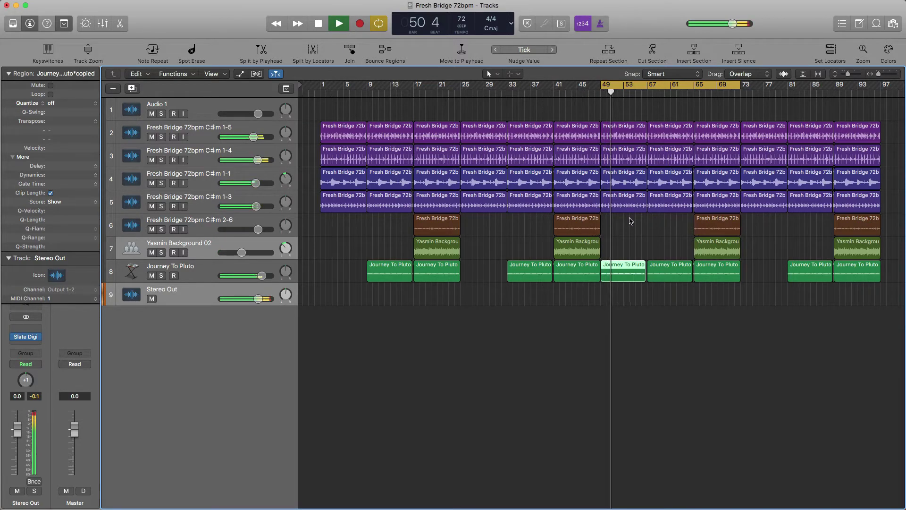
Mute the 1-5 and 1-4 regions at bars 49–57, then unmute the 1-4 region
left_click_drag(631, 229, 632, 179)
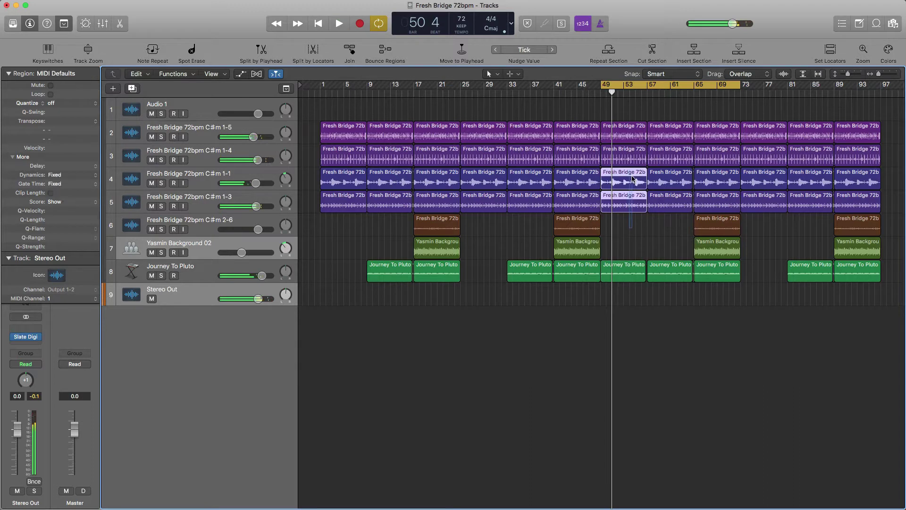
left_click(649, 241)
left_click_drag(639, 100, 629, 158)
key("ctrl+m")
key("space")
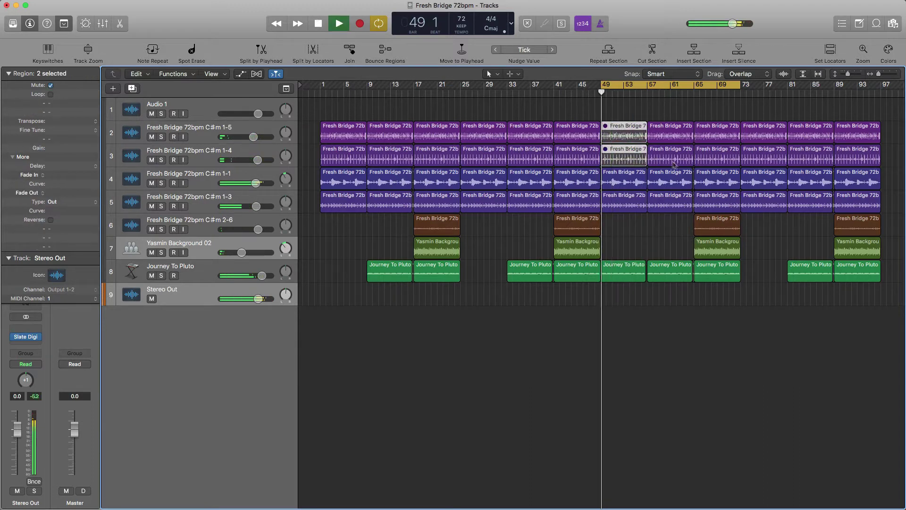
left_click(621, 161)
key("ctrl+m")
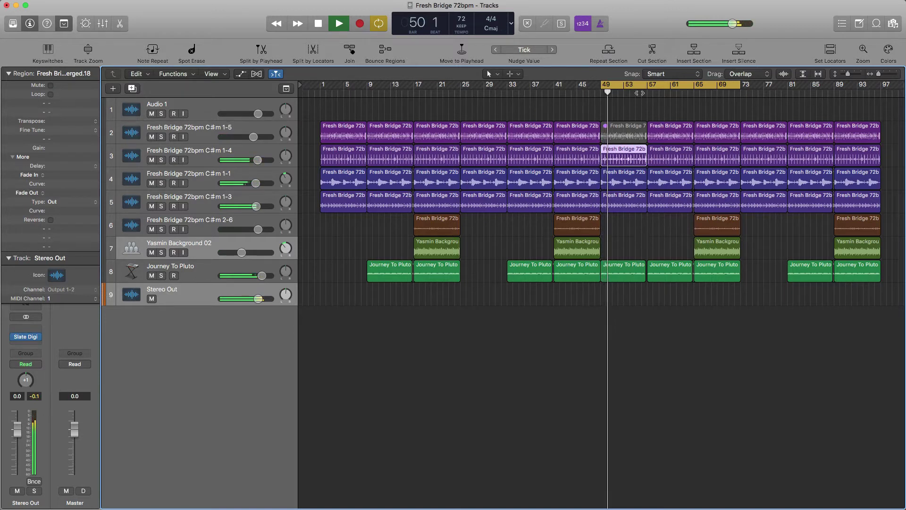
Set the cycle range to bars 57–65 and cut that section from the arrangement
left_click(640, 85)
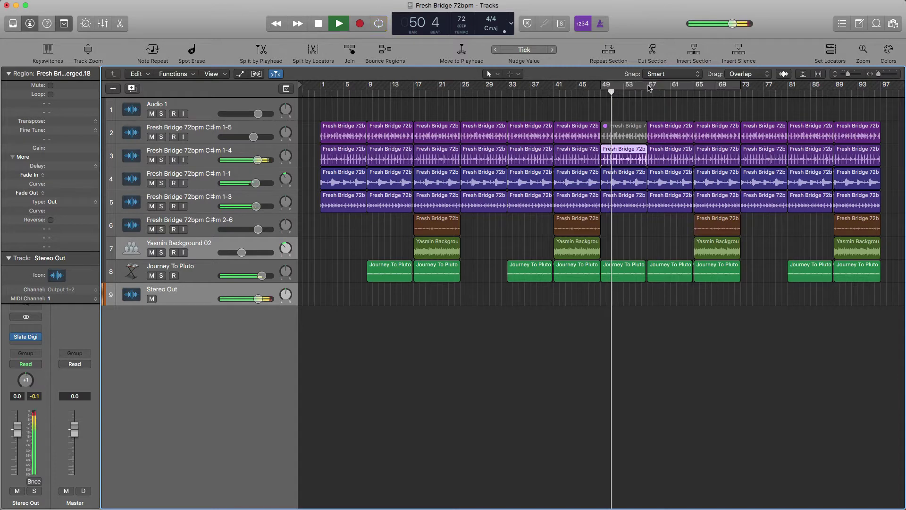
key("space")
left_click_drag(649, 87, 694, 88)
left_click(700, 95)
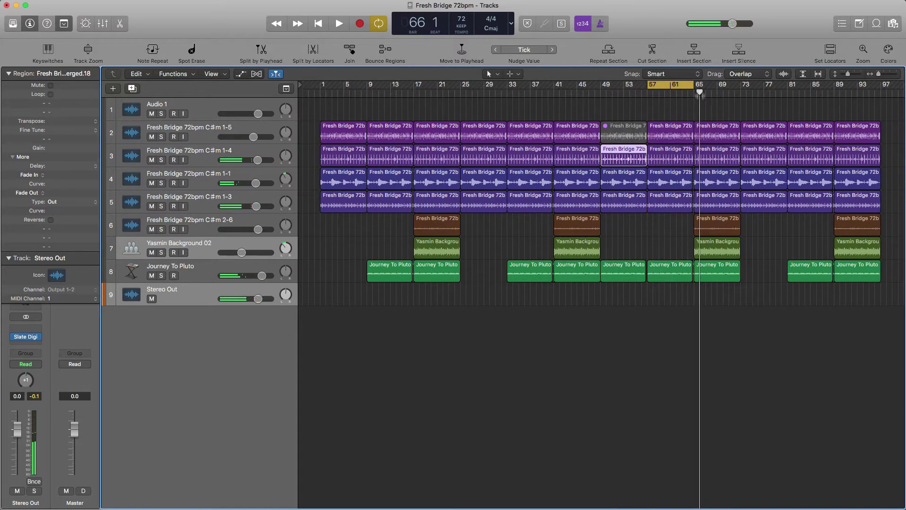
left_click(646, 54)
Set the cycle range to bars 56–69 and play the transition into bar 57
left_click_drag(647, 86, 636, 86)
left_click_drag(694, 86, 663, 85)
key("space")
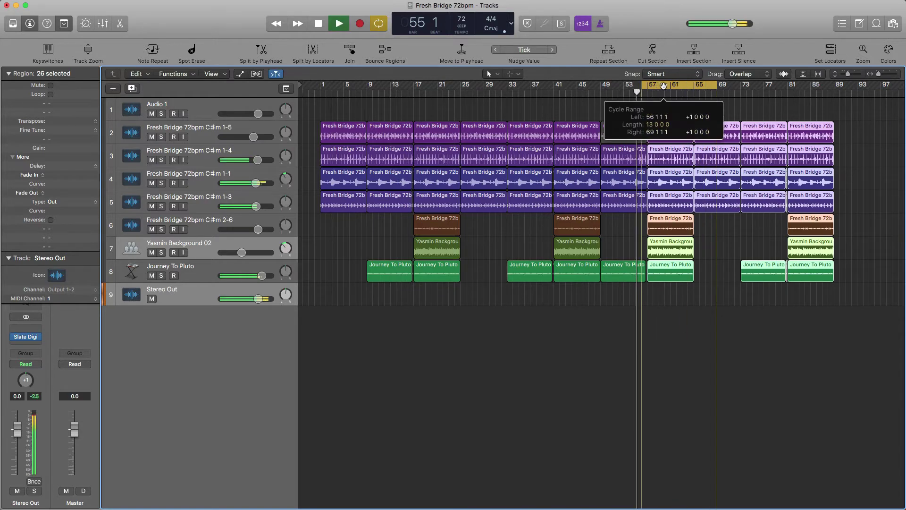
Split off and unmute about the last two beats of the muted 1-5 region before bar 57, and play the transition
left_click_drag(617, 122, 706, 316, "ctrl+alt")
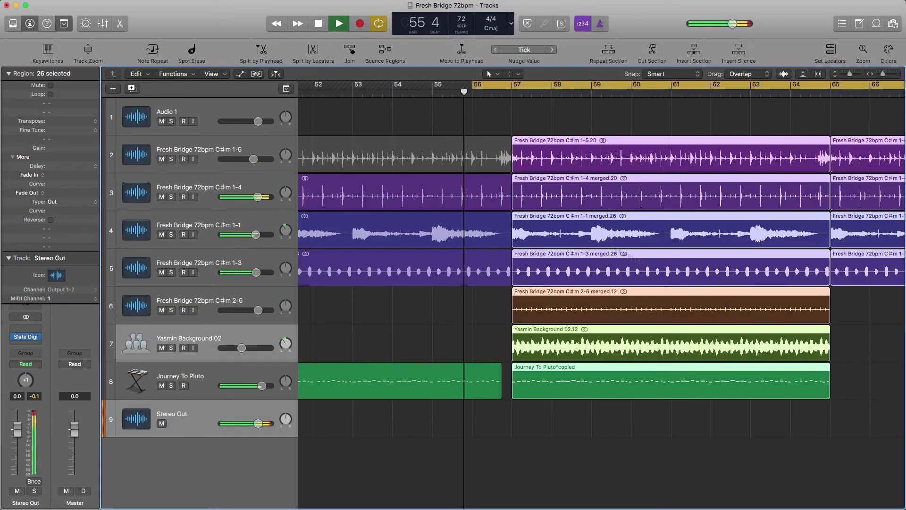
key("space")
left_click_drag(511, 158, 497, 169, "super")
left_click(501, 158)
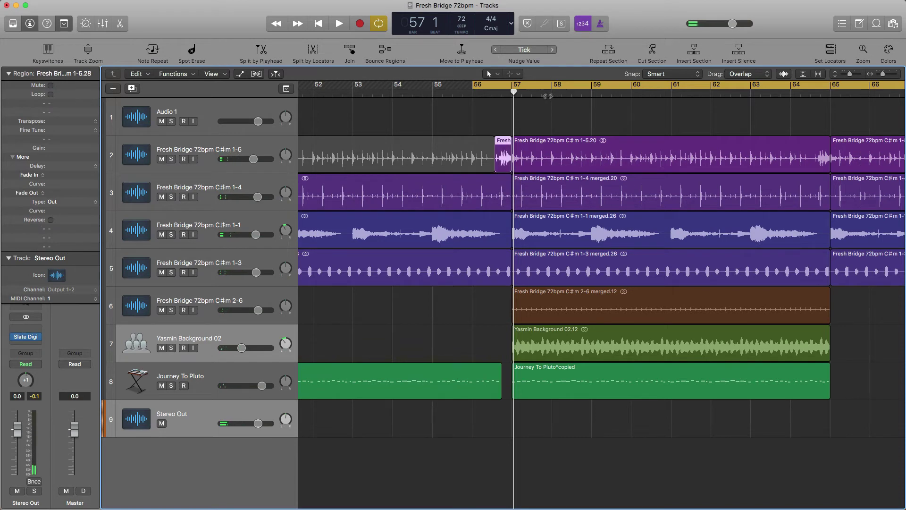
left_click(566, 119)
key("space")
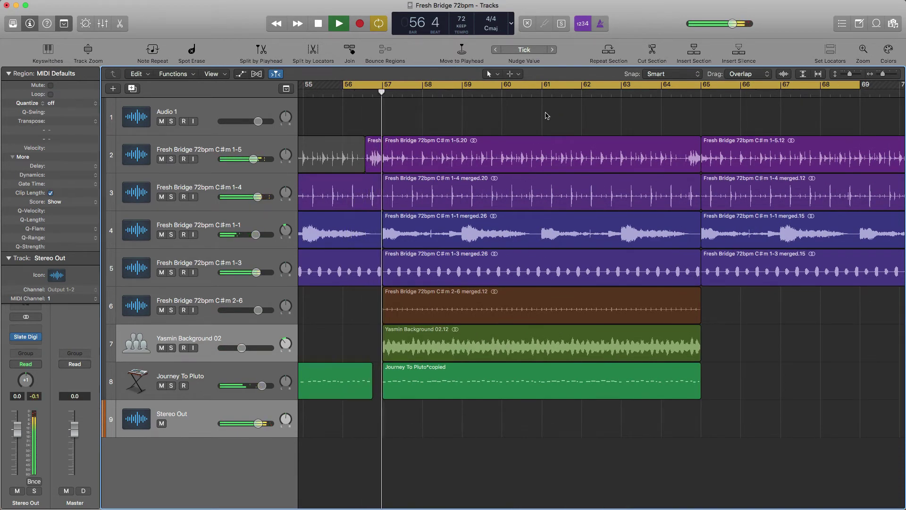
Delete all regions after bar 65 and set the cycle range to bars 57–65
key("z")
left_click(651, 88)
key("space")
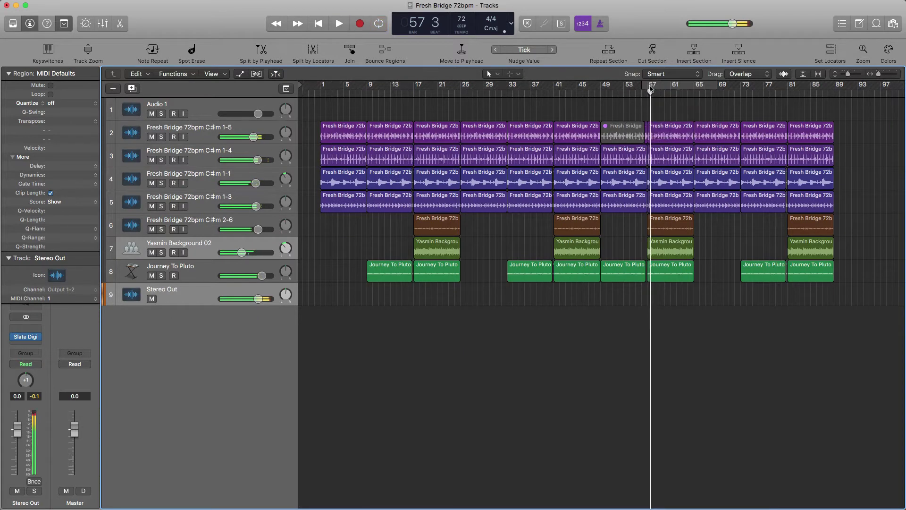
left_click_drag(650, 89, 847, 305)
key("Delete")
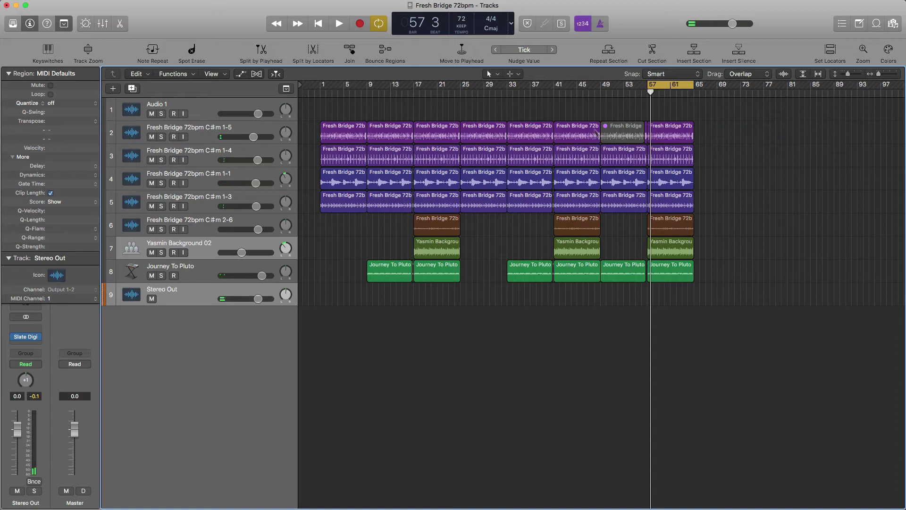
Repeat the sections at bars 57–65 and 65–73, and play the start of a cycle range over bars 73–81
left_click(609, 52)
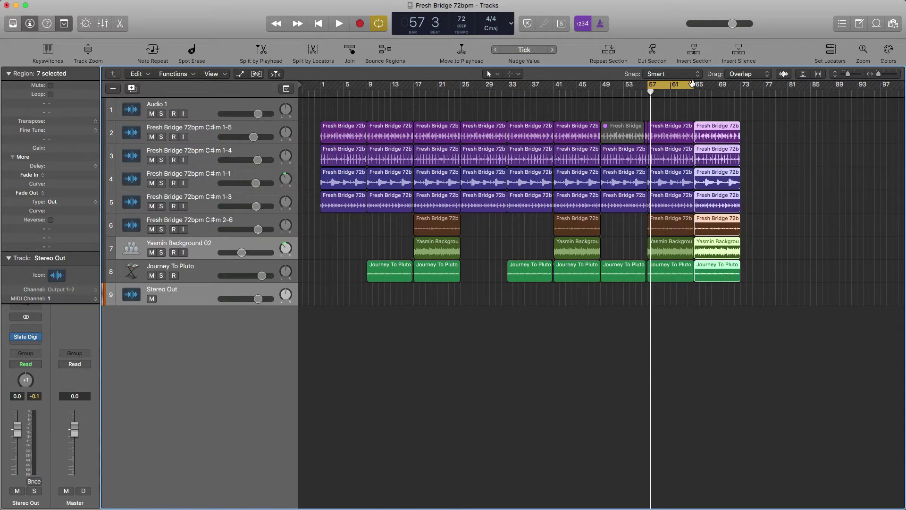
left_click_drag(691, 84, 763, 85)
left_click(747, 84)
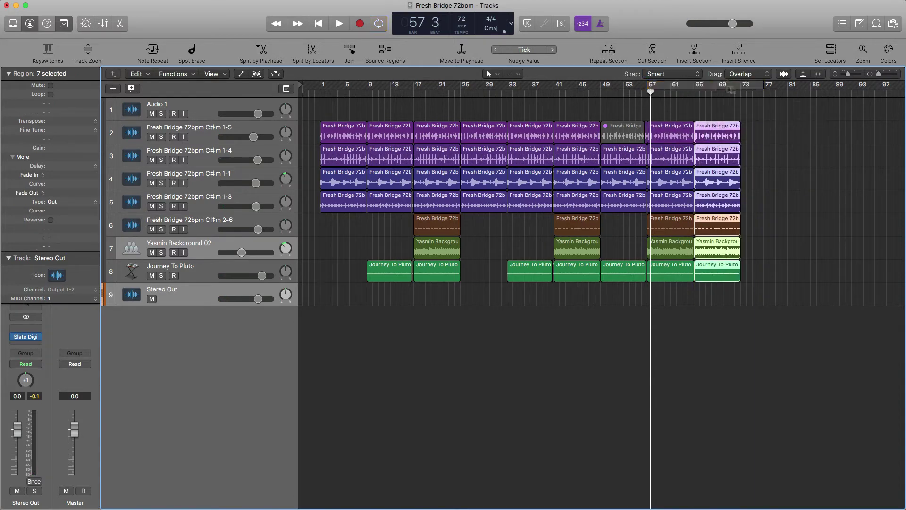
left_click_drag(696, 86, 740, 84)
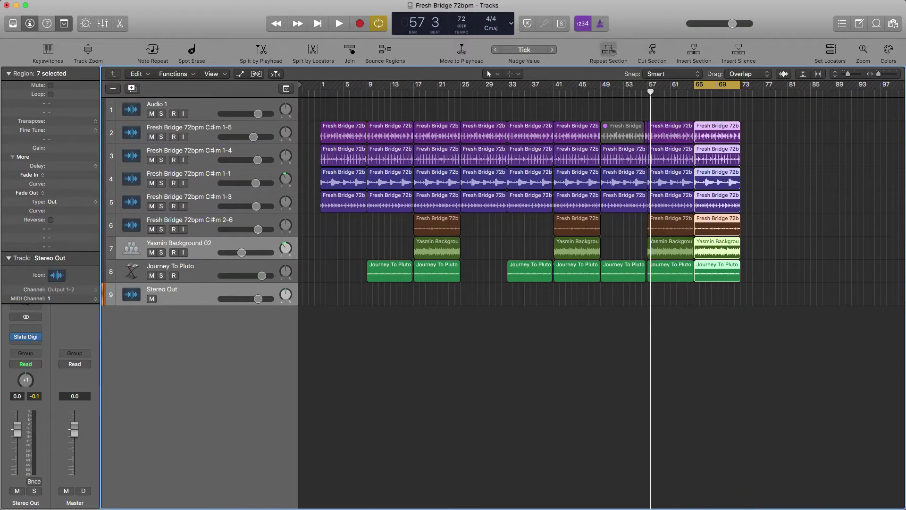
left_click(614, 51)
left_click_drag(741, 85, 786, 86)
key("space")
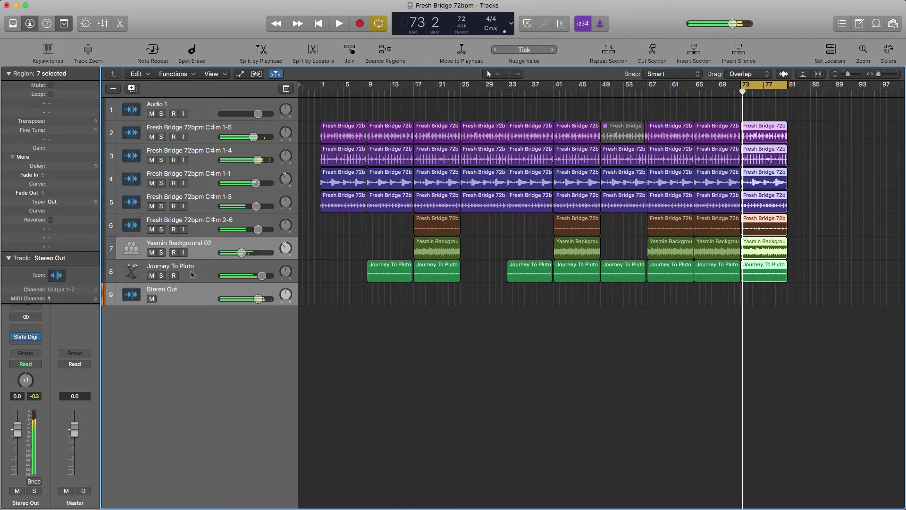
left_click(192, 274)
left_click(193, 290)
right_click(184, 289)
left_click(174, 320)
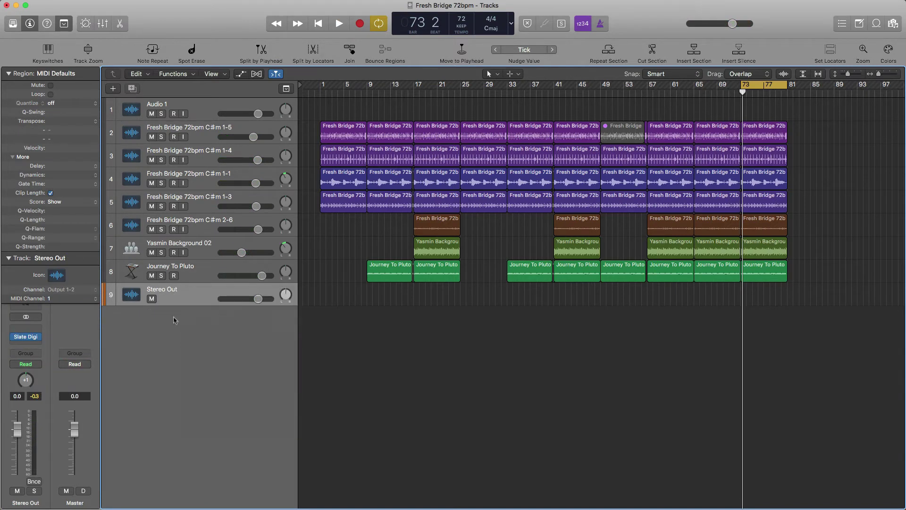
Add one audio track and open its reassignment choices for the mixer's stereo output
key("alt+super+n")
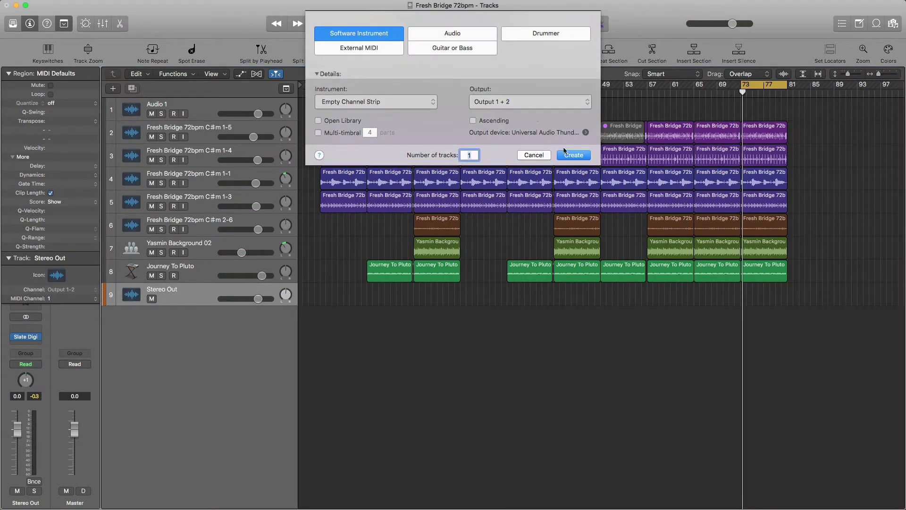
left_click(476, 36)
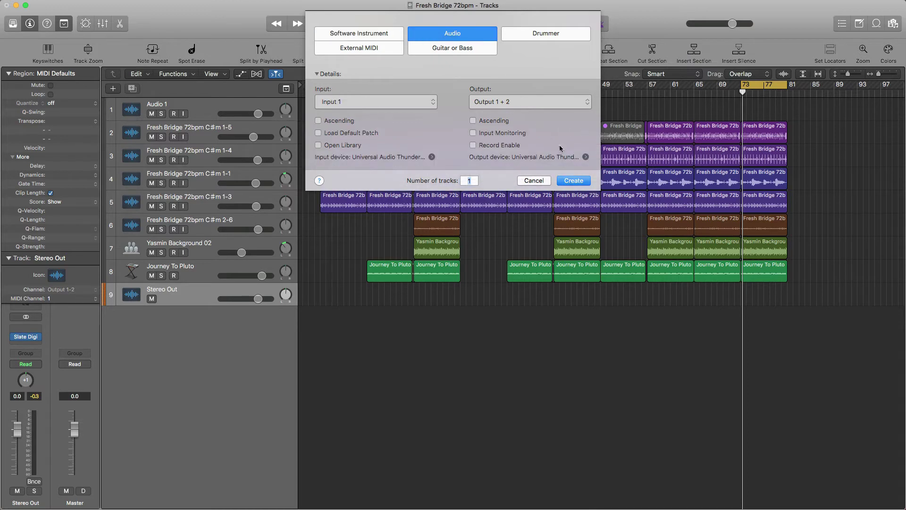
left_click(572, 182)
right_click(193, 295)
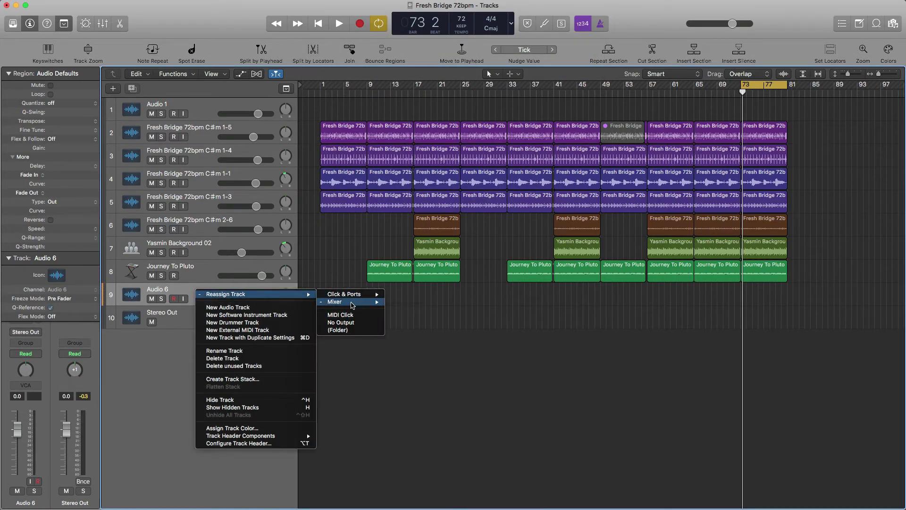
mouse_move(352, 303)
mouse_move(418, 325)
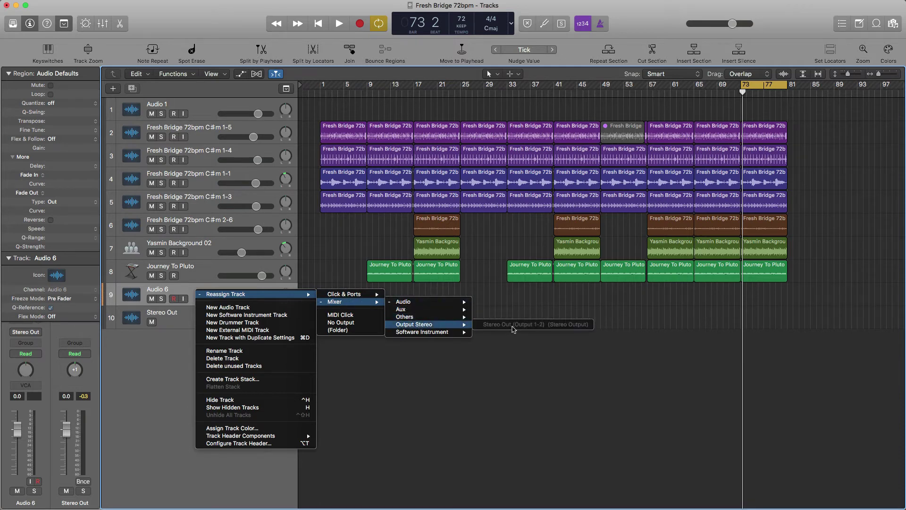
left_click(525, 301)
Show automation and draw a volume fade on the Stereo Out track from 0.0 dB at bar 73 to −∞ dB at bar 81
left_click(180, 315)
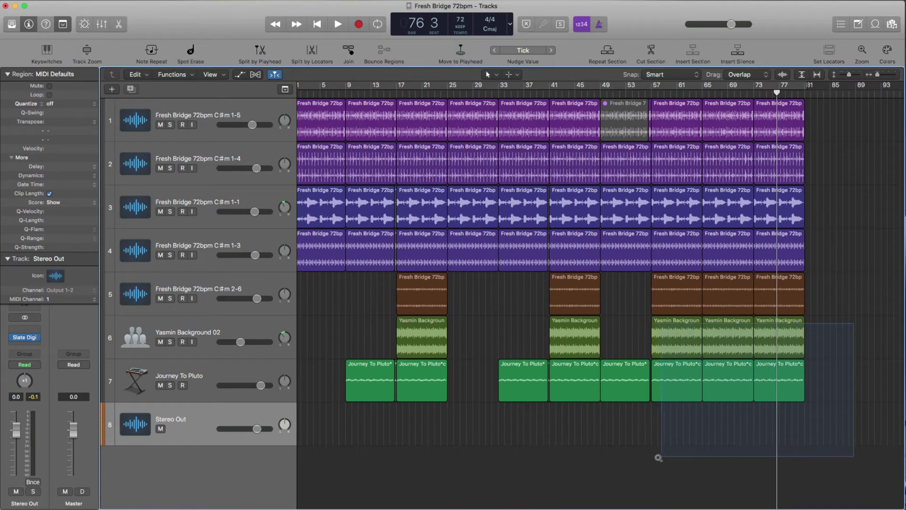
left_click_drag(658, 458, 659, 457)
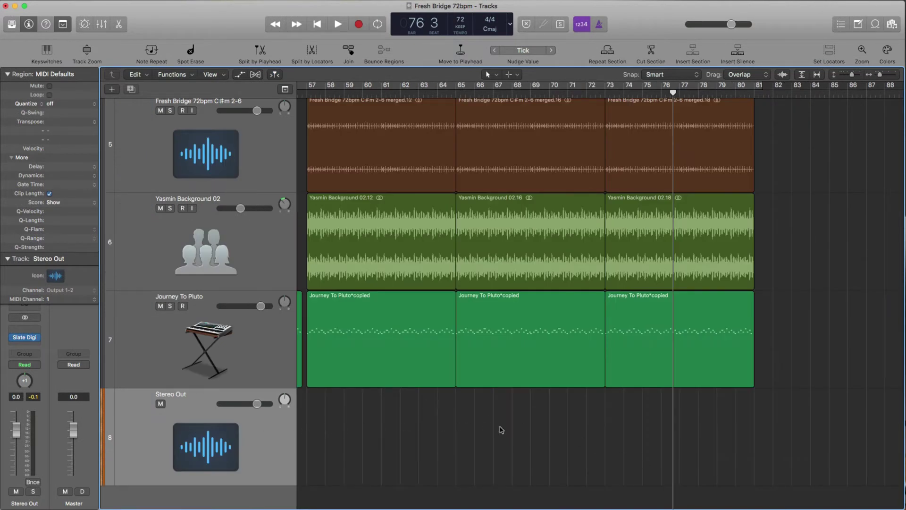
key("a")
left_click(609, 428)
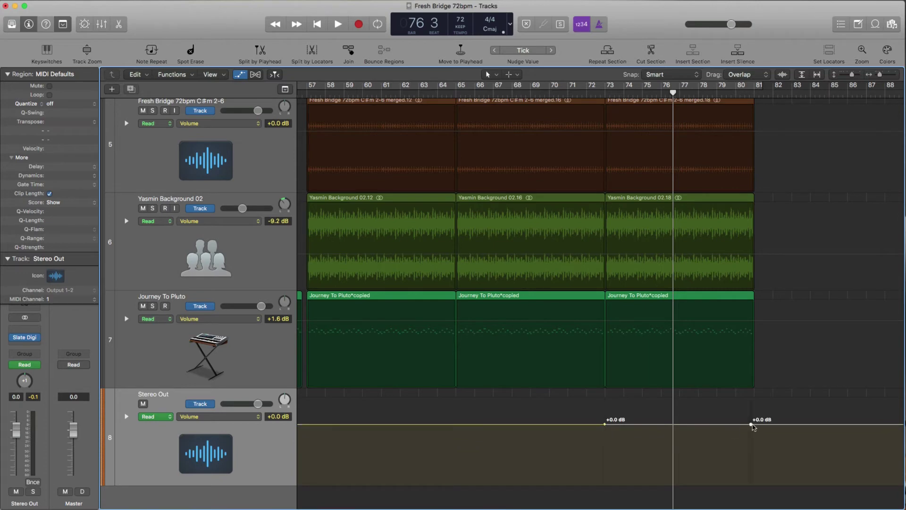
left_click_drag(751, 424, 752, 484)
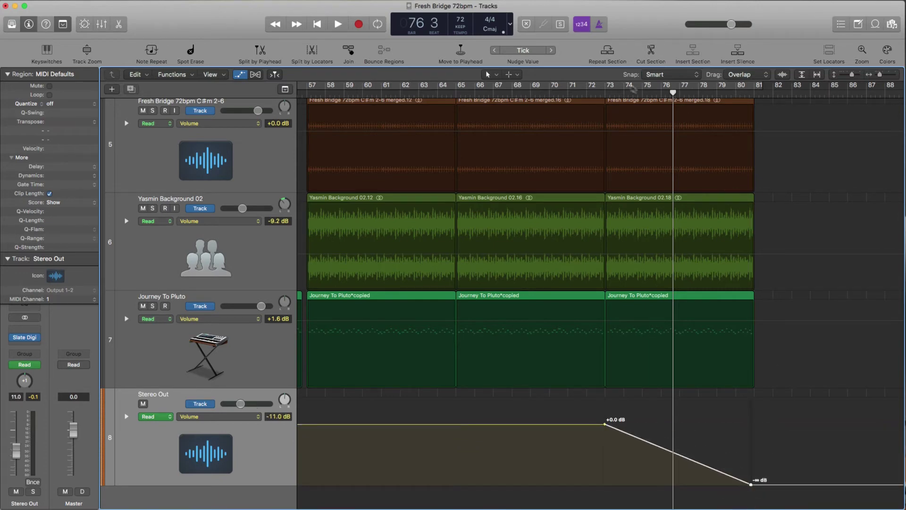
Set the cycle range to bars 73–84 and play through the Stereo Out volume fade
left_click_drag(643, 87, 848, 90)
left_click_drag(778, 88, 741, 88)
key("space")
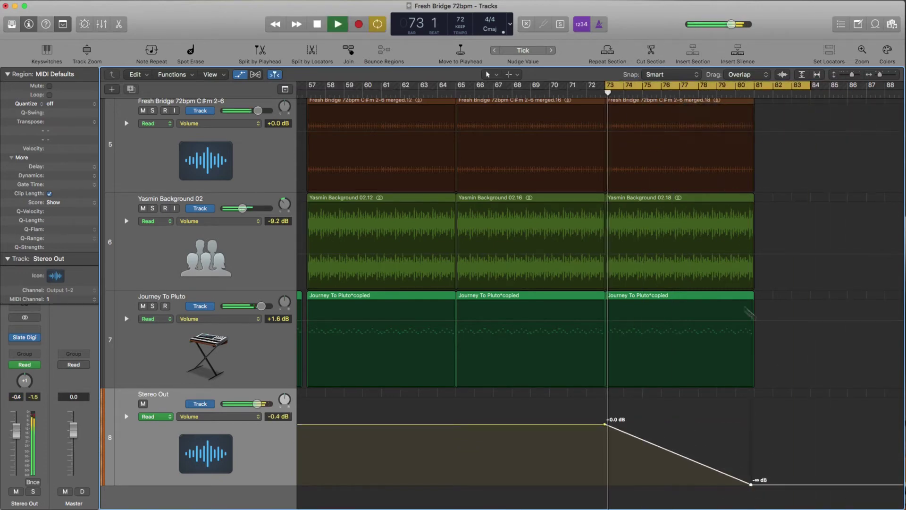
scroll(767, 349, "right", 5)
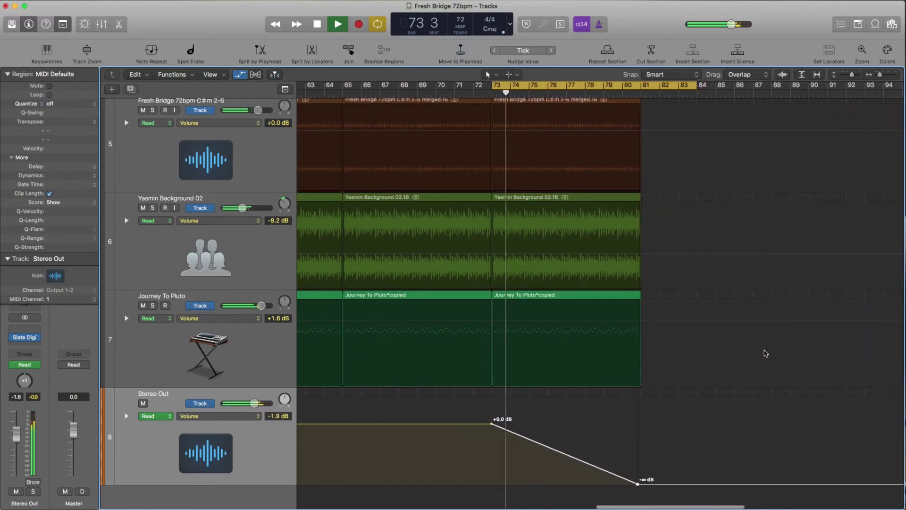
scroll(760, 353, "down", 1)
left_click_drag(752, 393, 460, 508)
left_click(565, 93)
left_click(632, 93)
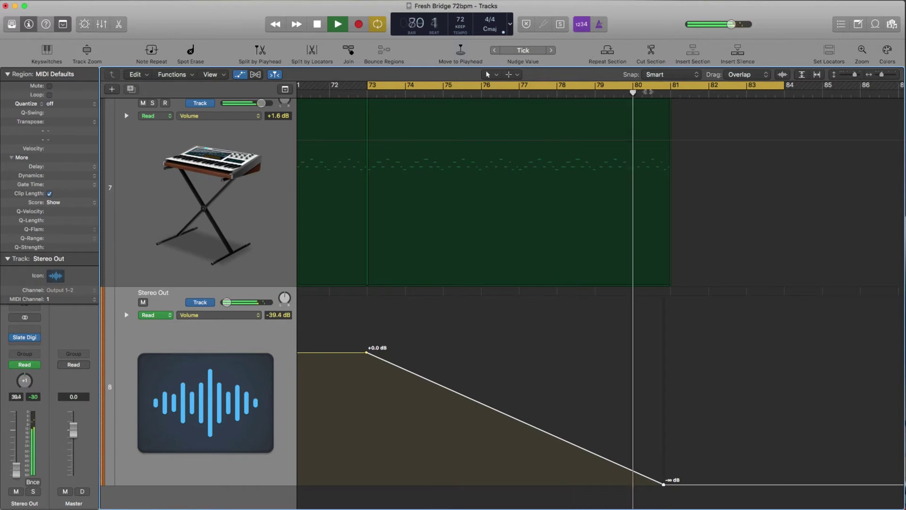
Stop playback, hide the track automation and set the cycle range to bars 1–81 across the whole arrangement
left_click_drag(674, 87, 414, 86)
key("space")
scroll(680, 129, "down", 2)
scroll(680, 129, "down", 6)
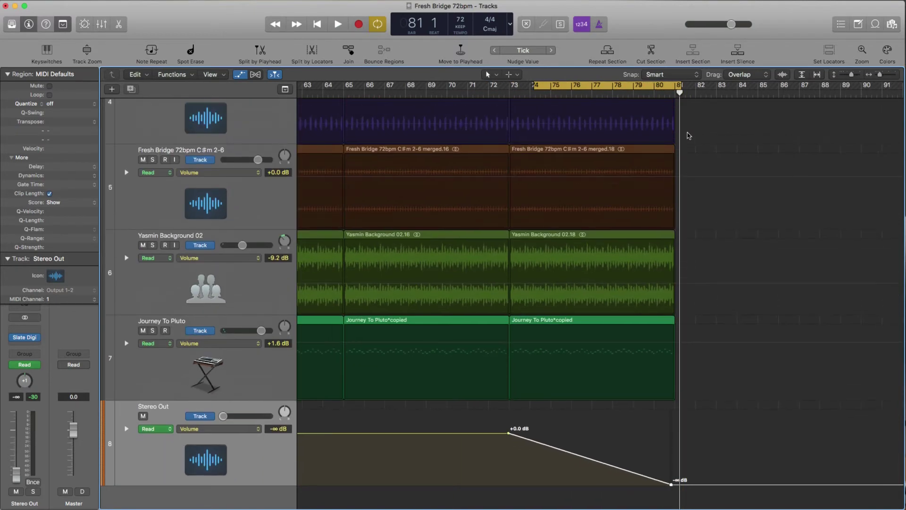
key("z")
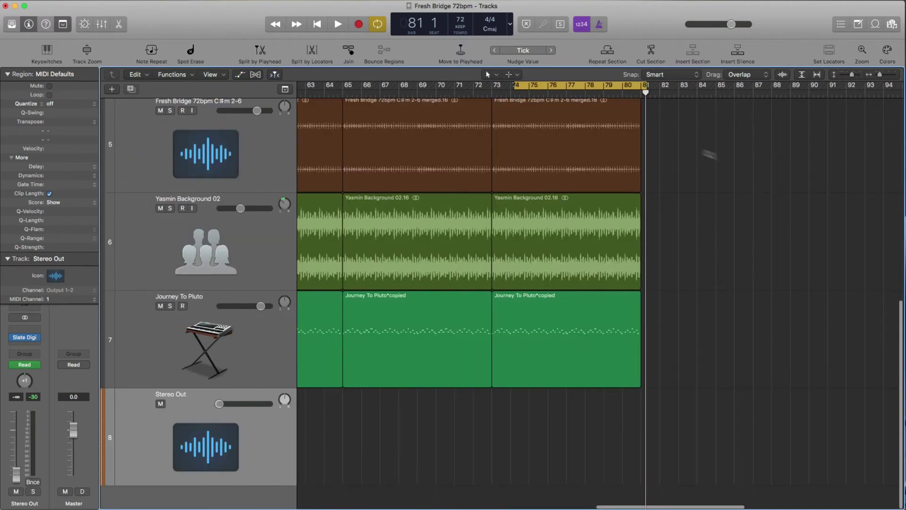
left_click_drag(515, 84, 380, 84)
scroll(536, 153, "left", 8)
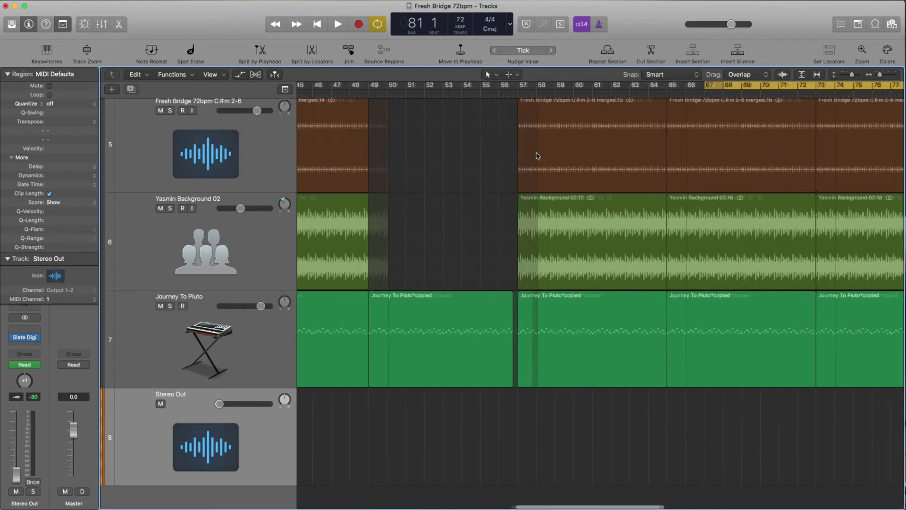
scroll(606, 123, "down", 3)
key("z")
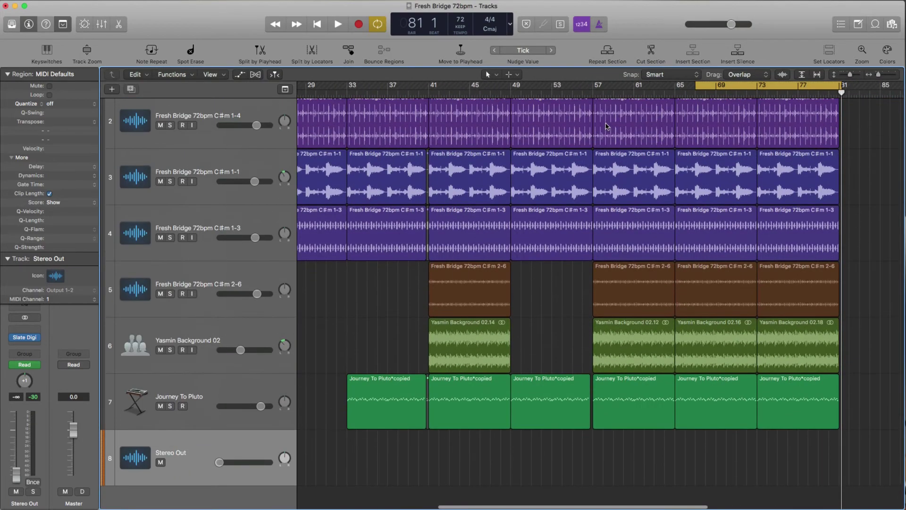
scroll(637, 114, "left", 3)
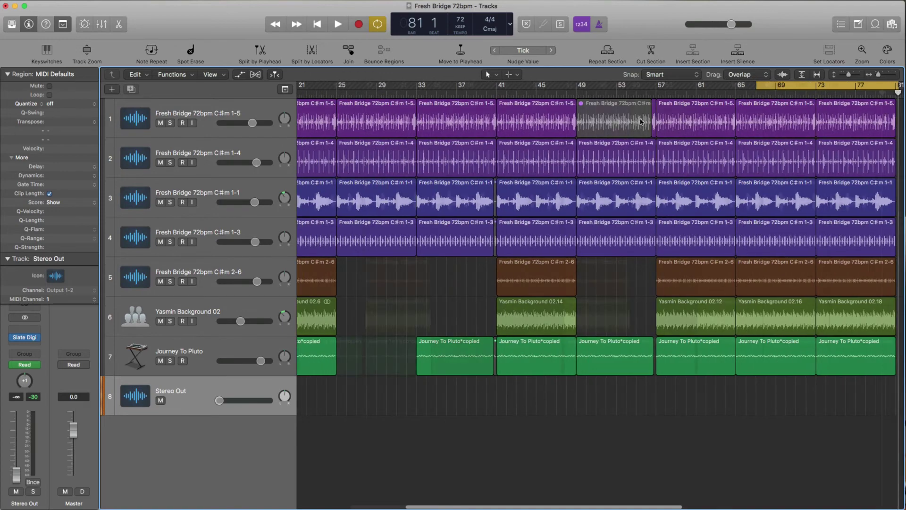
scroll(636, 114, "down", 3)
left_click_drag(629, 84, 321, 95)
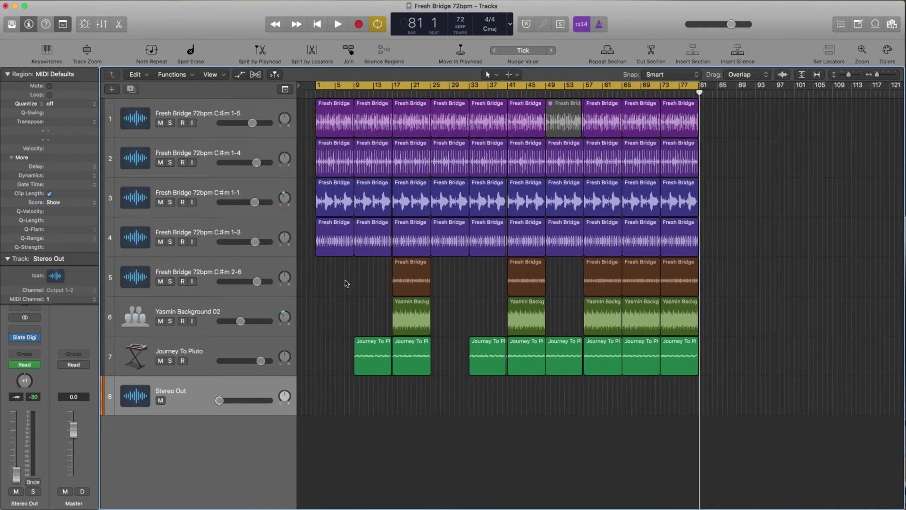
Play the arrangement from bar 1 and audition the section starts around bars 9, 17, 25 and 33
key("space")
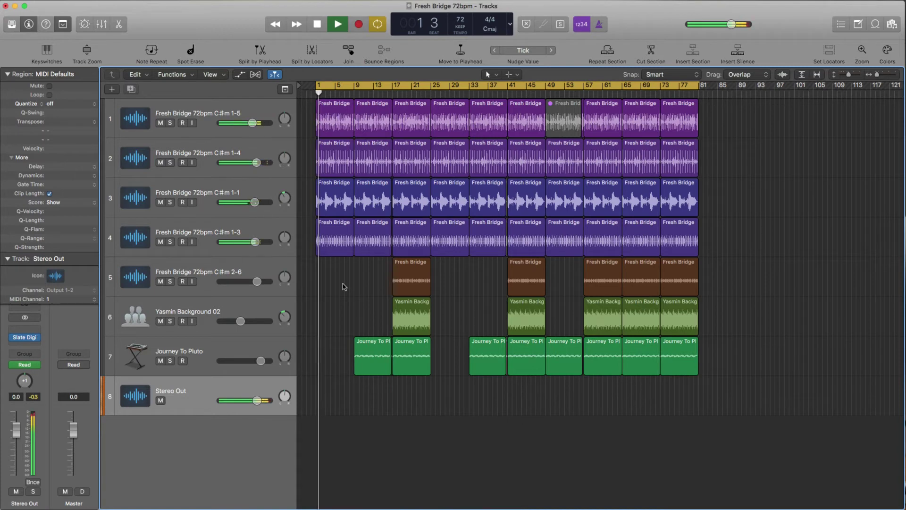
left_click(345, 93)
left_click(354, 93)
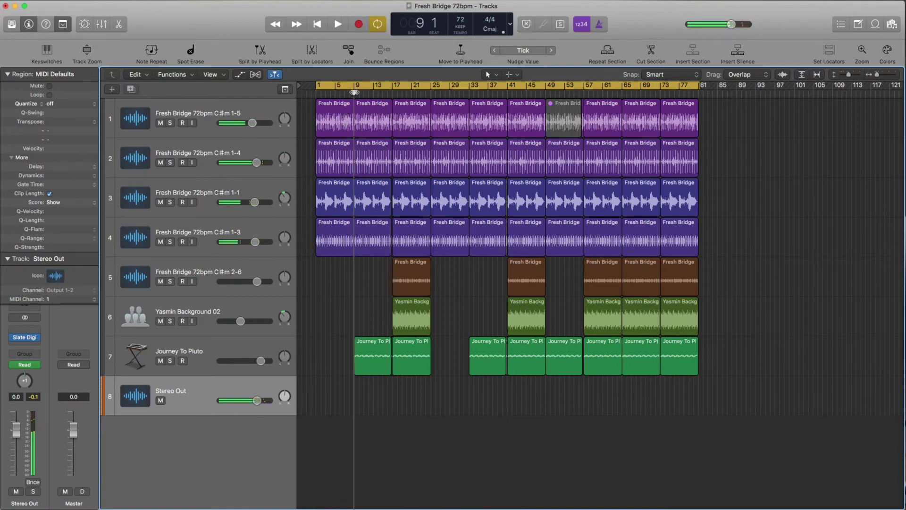
key("space")
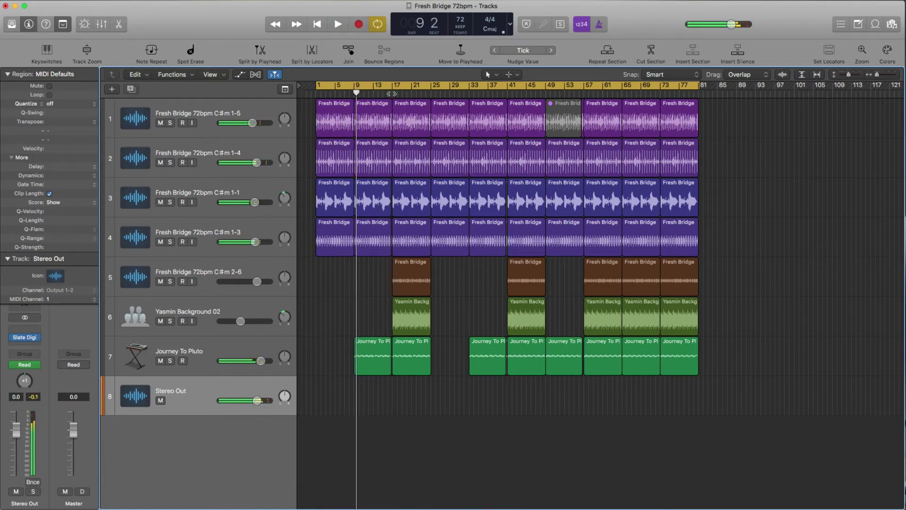
left_click(392, 93)
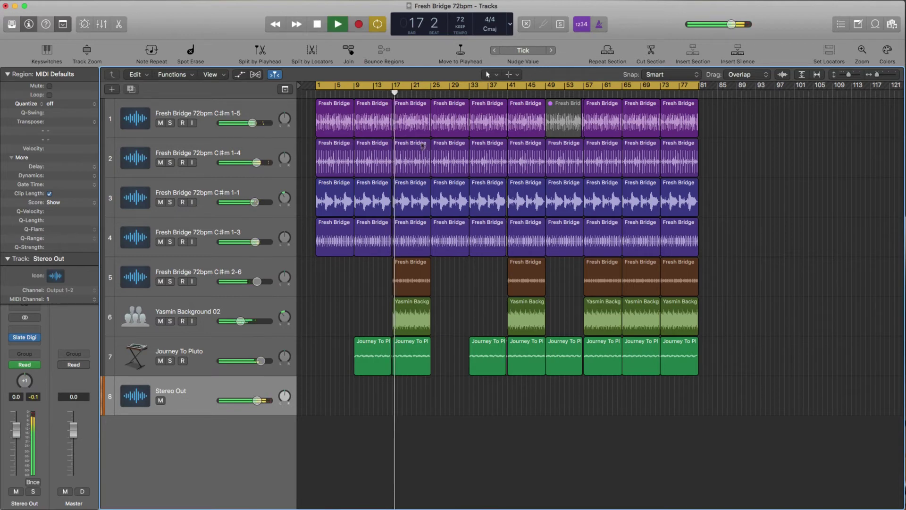
left_click(427, 93)
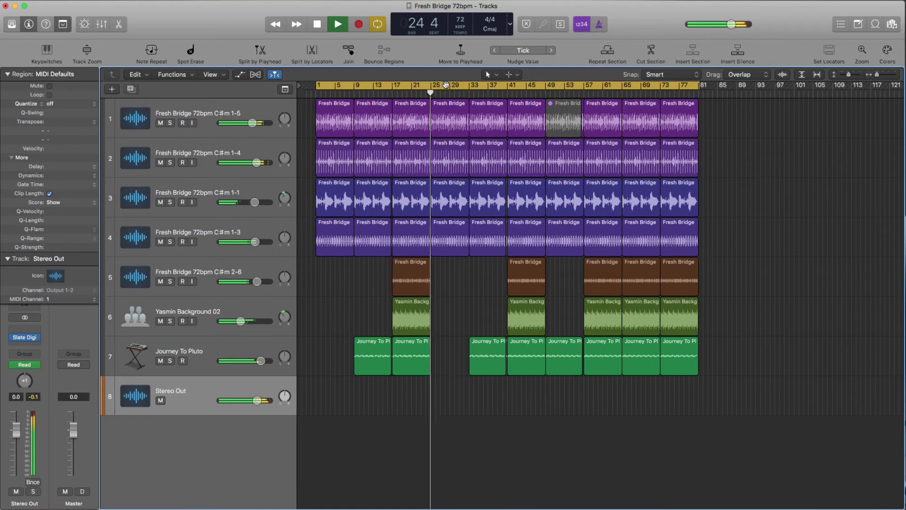
left_click(468, 93)
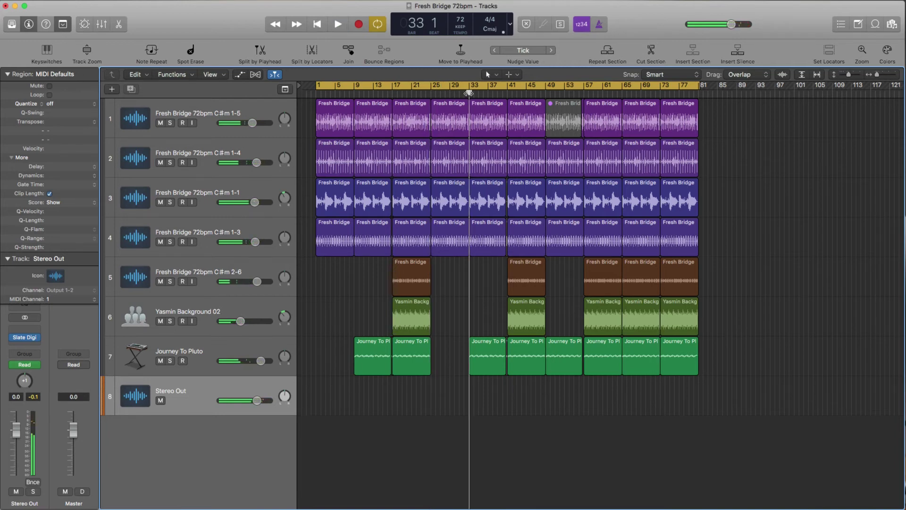
Audition the section change at bar 41 and replay the short cut just before it across the tracks
double_click(507, 92)
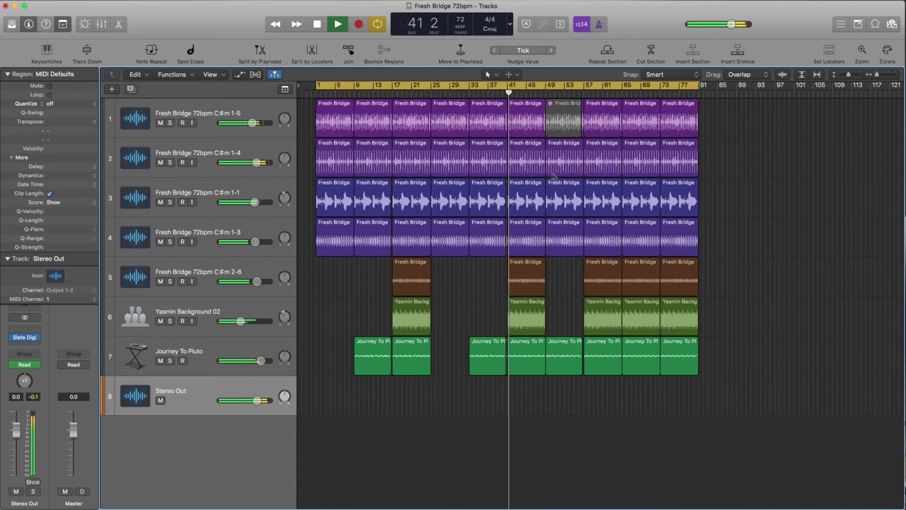
left_click_drag(460, 314, 600, 190)
key("space")
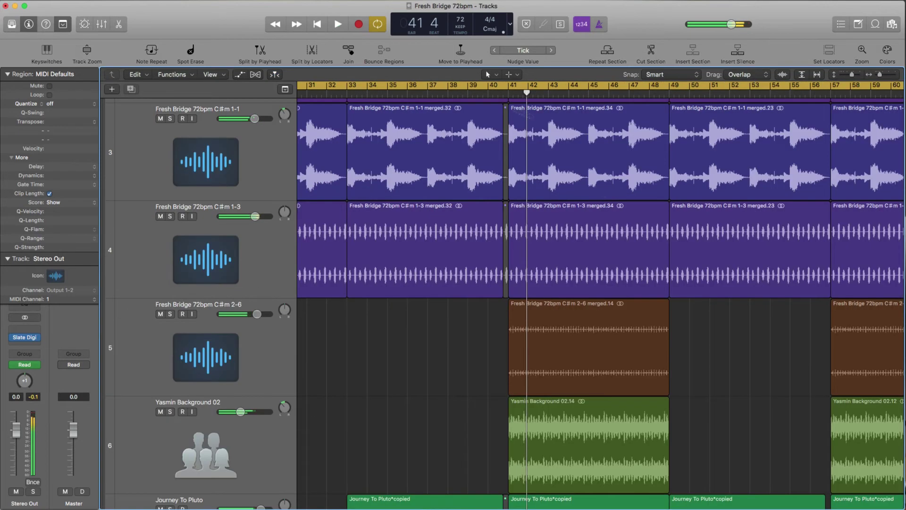
double_click(502, 96)
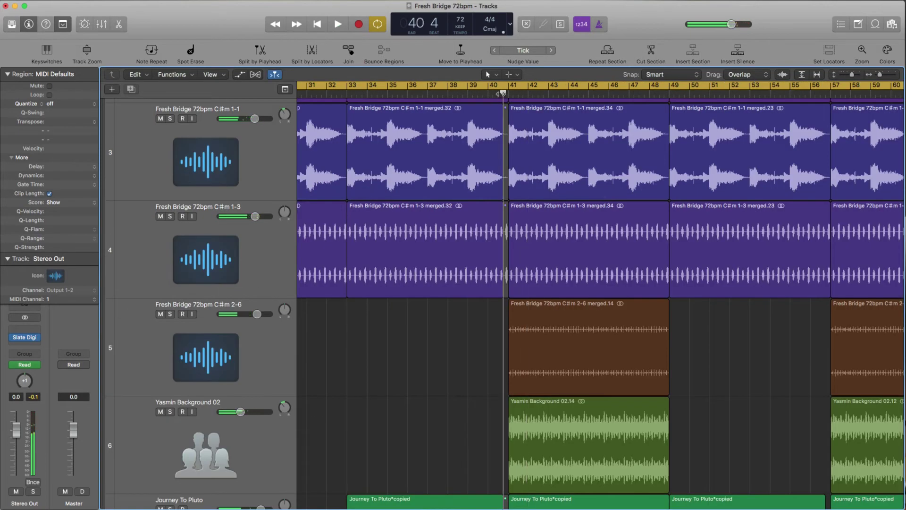
left_click(751, 356, "ctrl+alt")
Audition the section with the muted track 1 region from bar 49 and its transition into bar 57
left_click(542, 93)
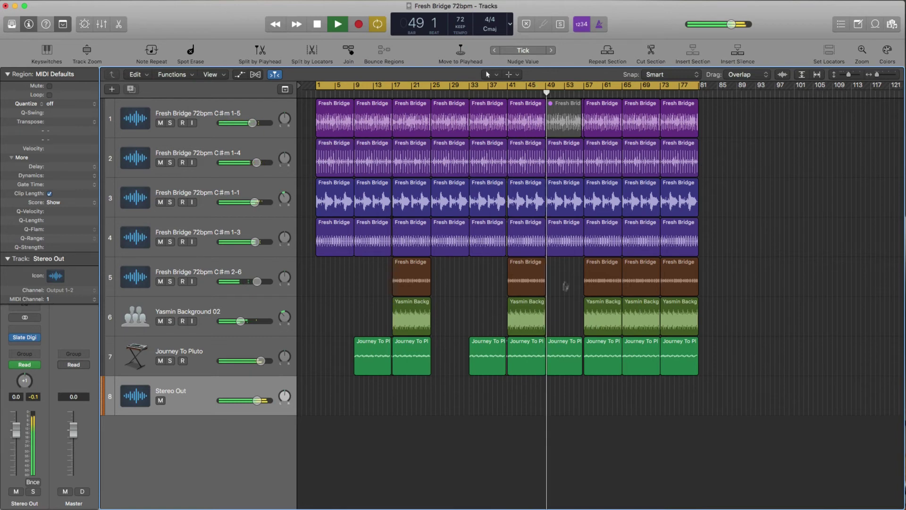
left_click(575, 90)
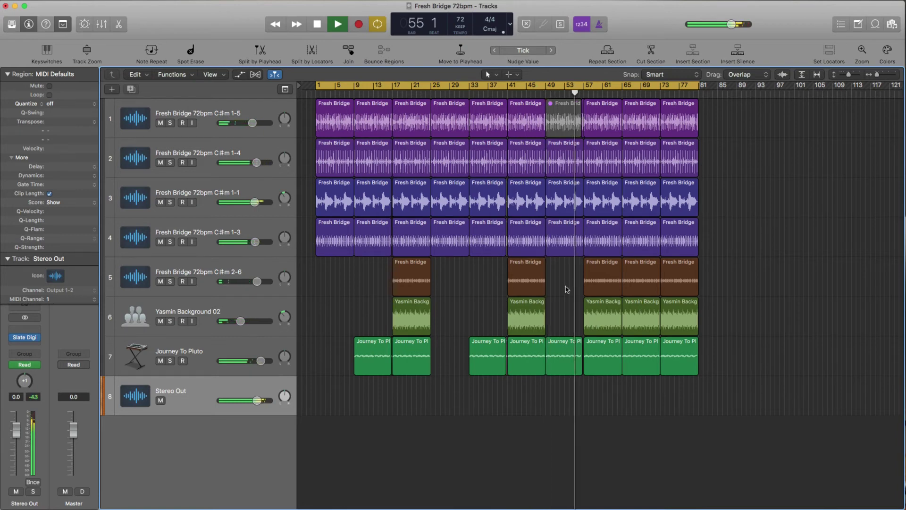
left_click_drag(640, 92, 664, 92)
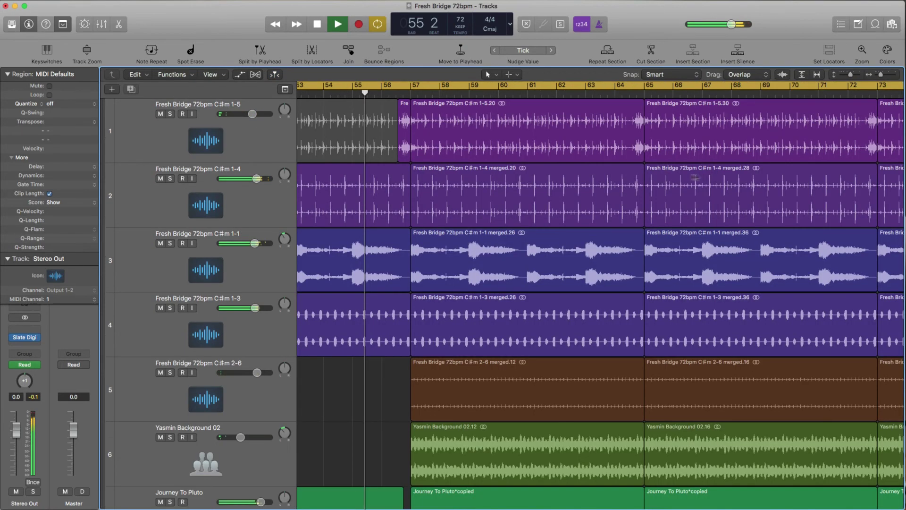
left_click(397, 94)
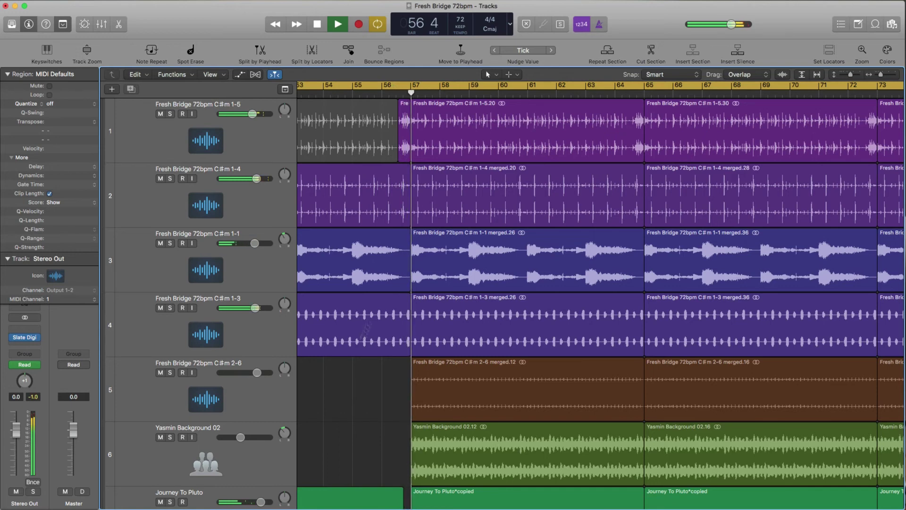
key("z")
key("space")
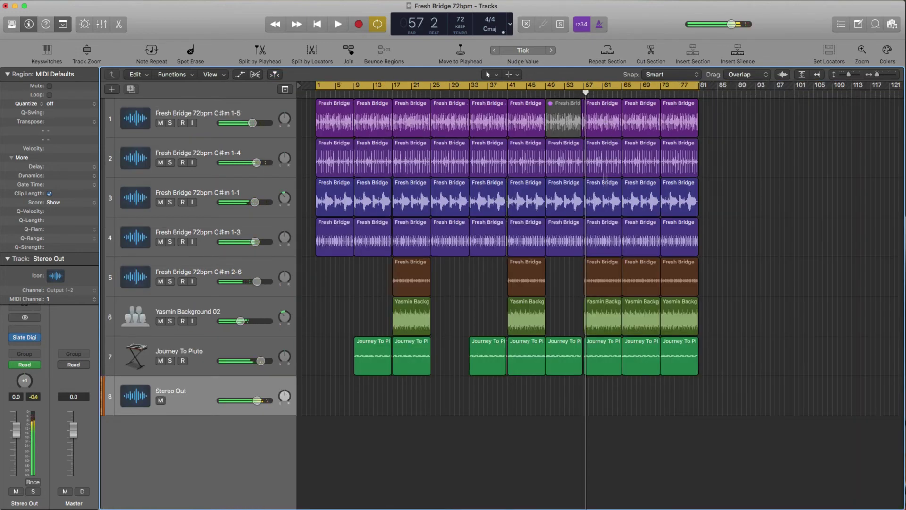
Audition the section from bar 65 and the transition into the final fade-out section at bar 73
left_click(621, 93)
left_click(637, 92)
key("space")
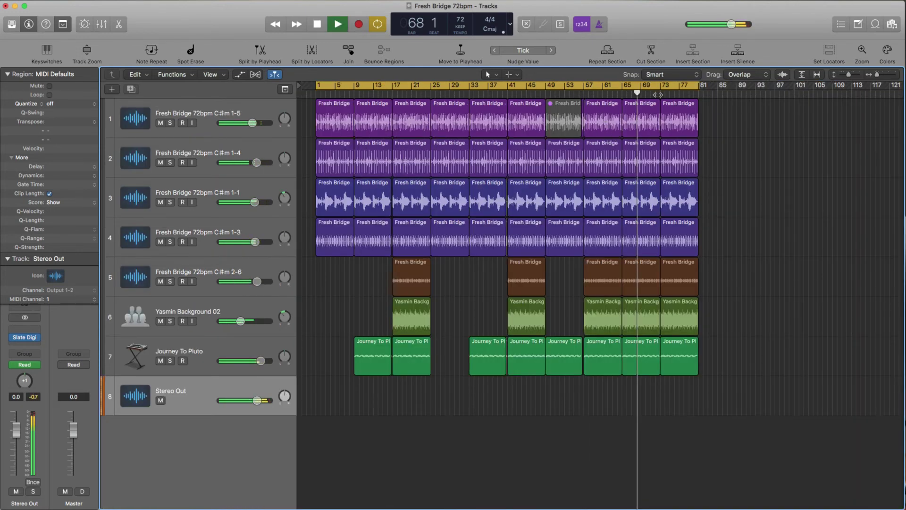
left_click(656, 93)
left_click_drag(775, 392, 594, 123)
key("space")
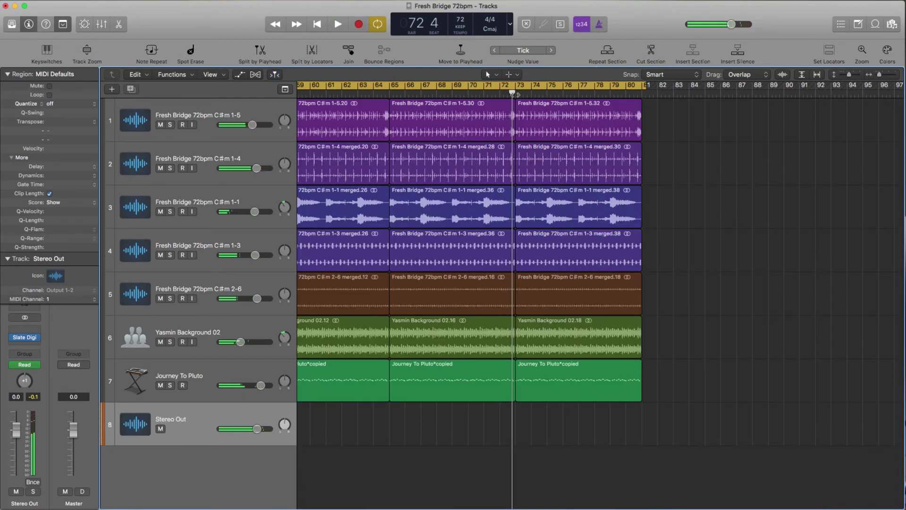
key("space")
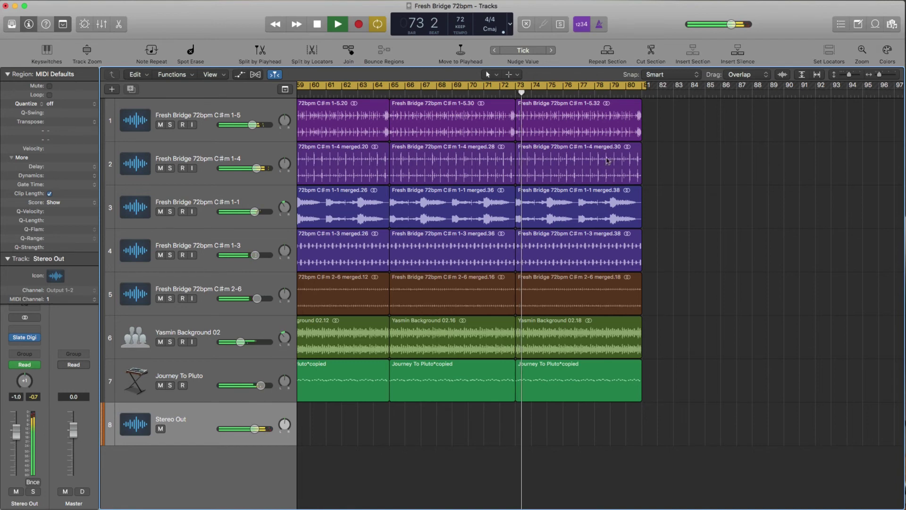
Mute the last region of the Fresh Bridge 1-4 track and replay from bar 73
left_click(610, 125)
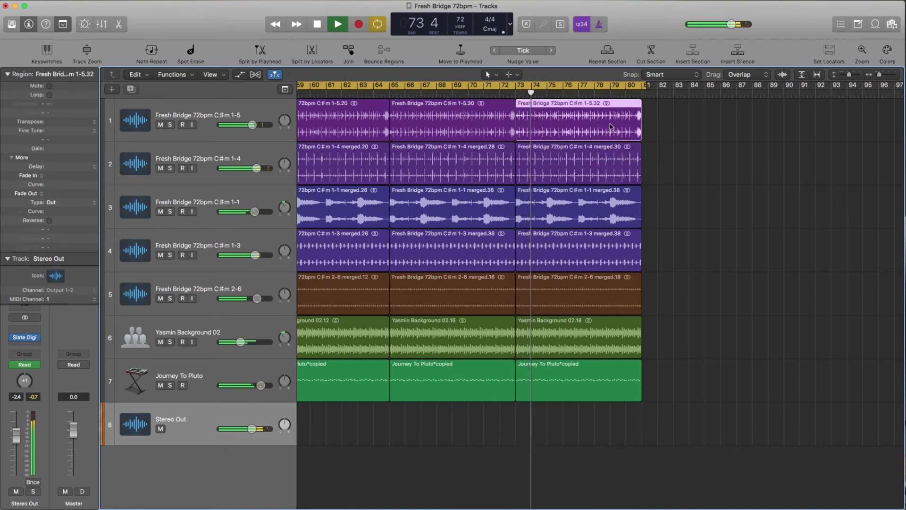
left_click(611, 171)
key("ctrl+m")
left_click(517, 91)
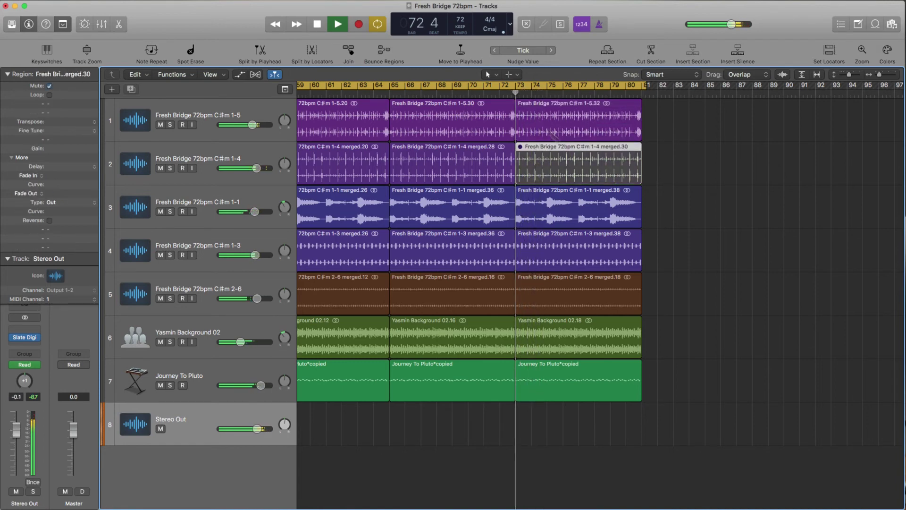
Try muting the last Fresh Bridge 1-1 region, restore it and mute the last 1-3 region instead
key("Down")
key("ctrl+m")
key("space")
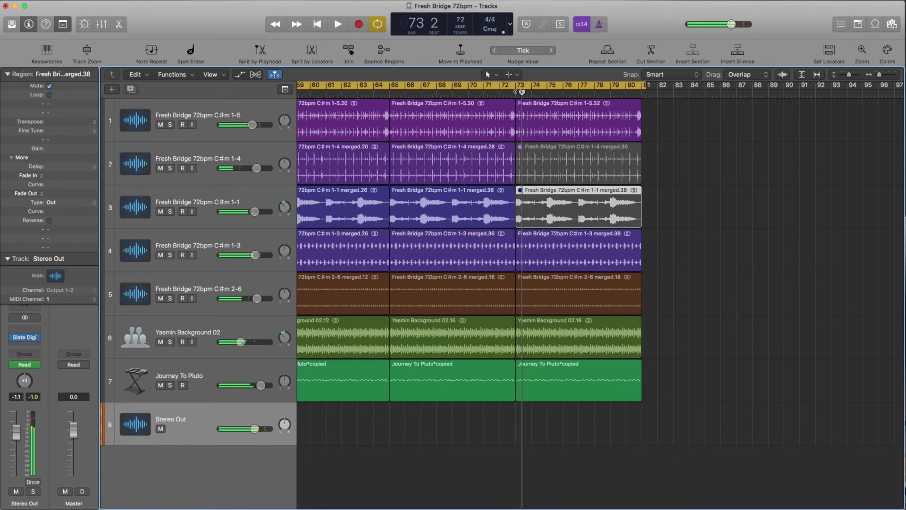
left_click(516, 92)
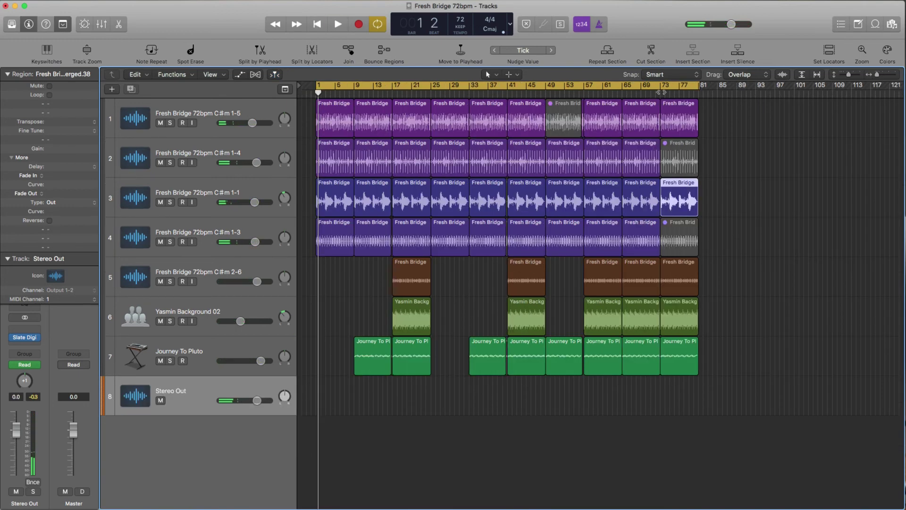
Play the ending from just before bar 73 to check the fade-out with the muted regions, and stop playback
left_click(656, 92)
key("space")
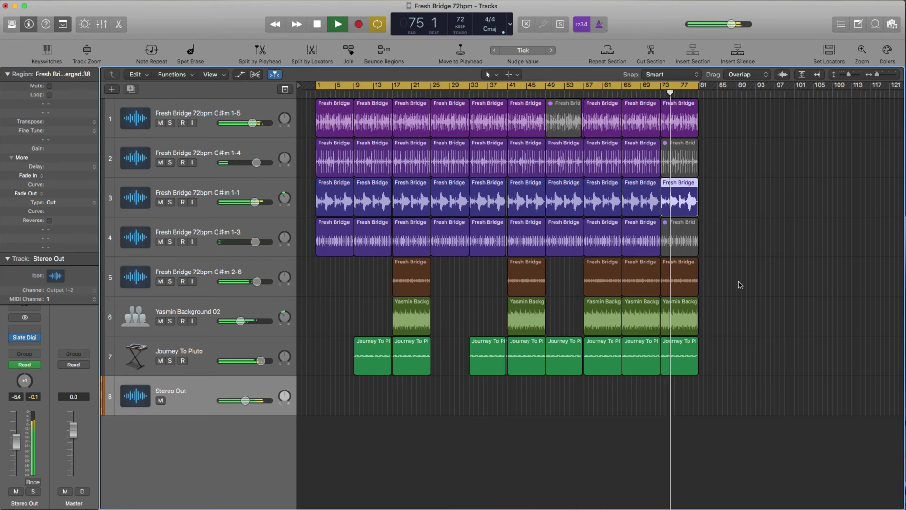
key("space")
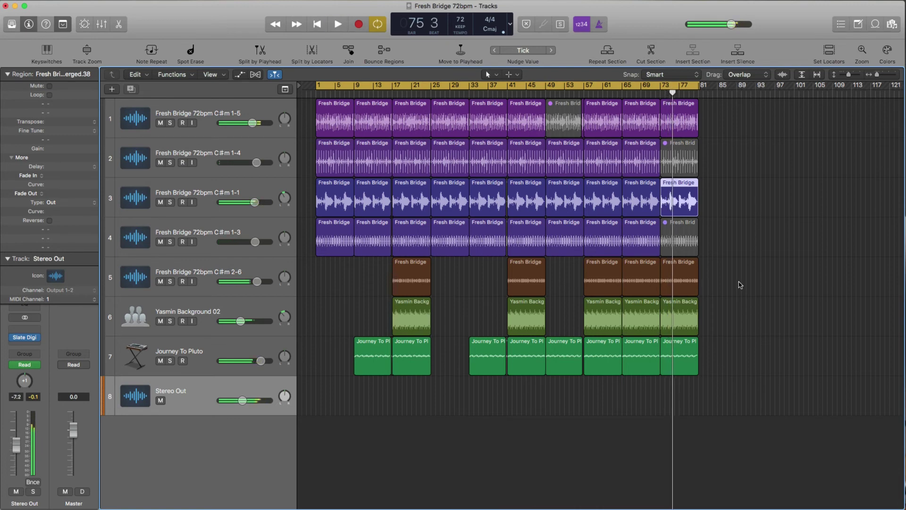
Bounce the project offline as a 16-bit 44100 Wave file plus an MP3 named Fresh Bridge 72bpm in the Bounces folder
key("super+b")
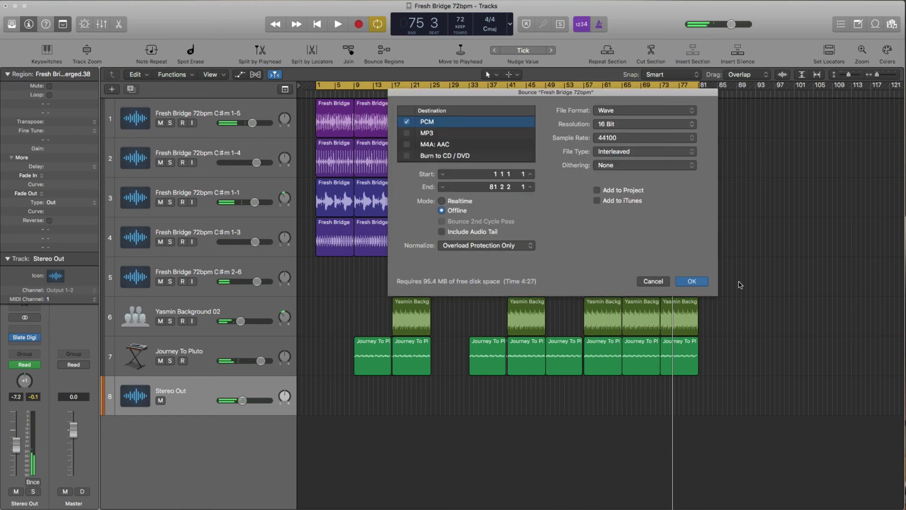
left_click(408, 133)
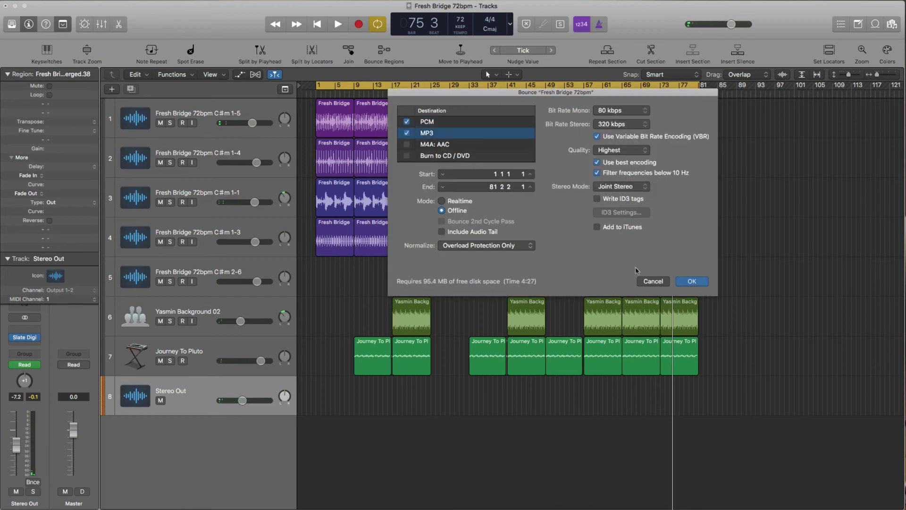
left_click(691, 281)
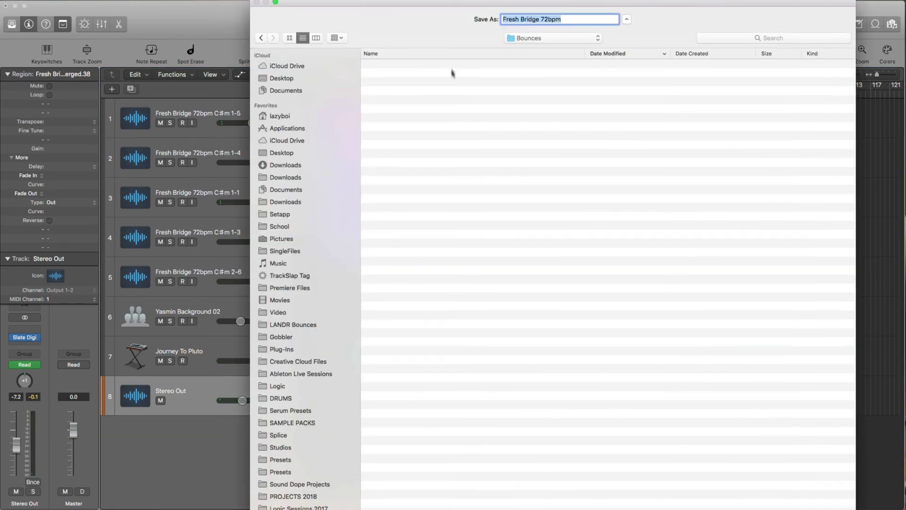
key("Return")
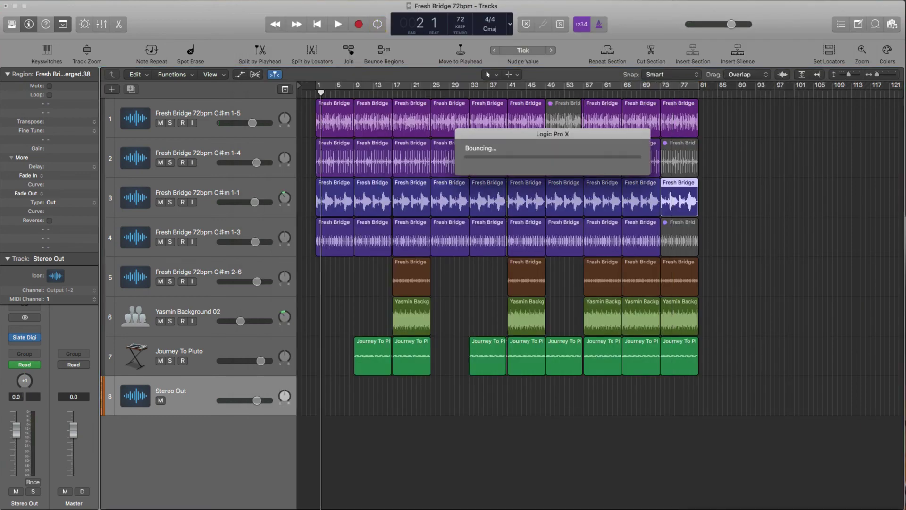